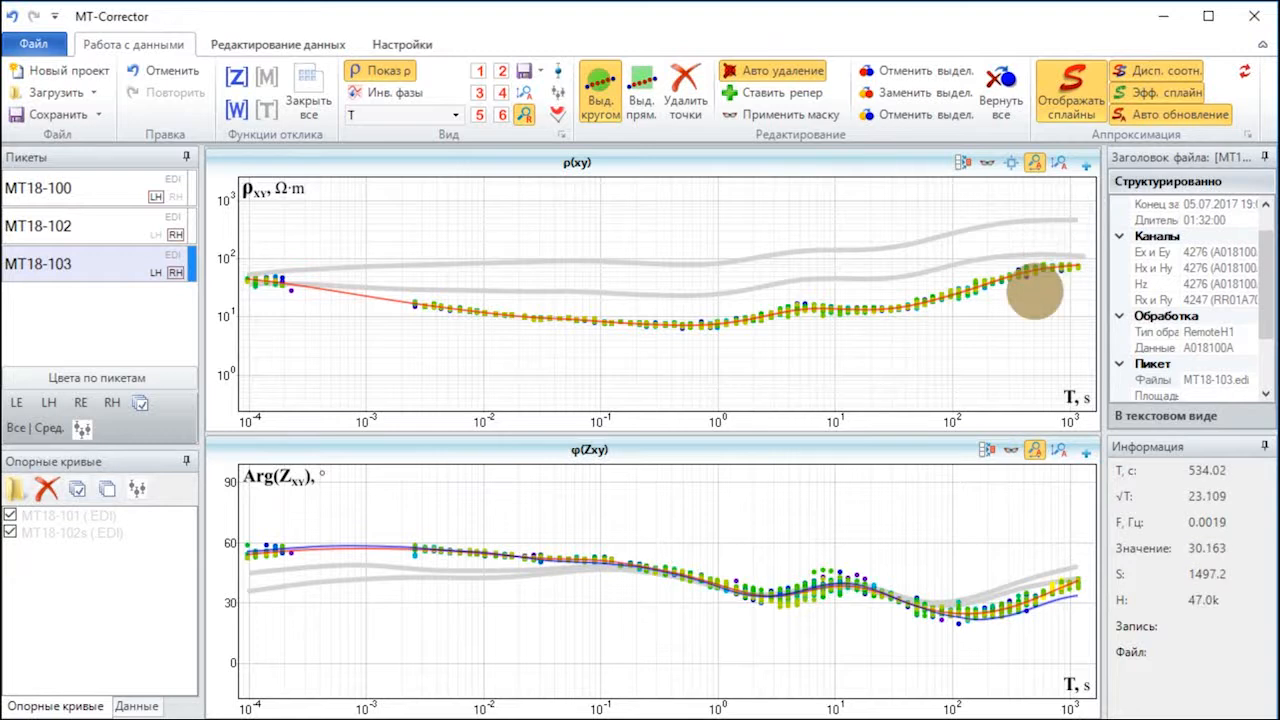
# Step: Try a reference point at the long-period end of the ρxy curve and delete it with the circular selection
pyautogui.moveTo(1035, 292); pyautogui.dragTo(1089, 291)
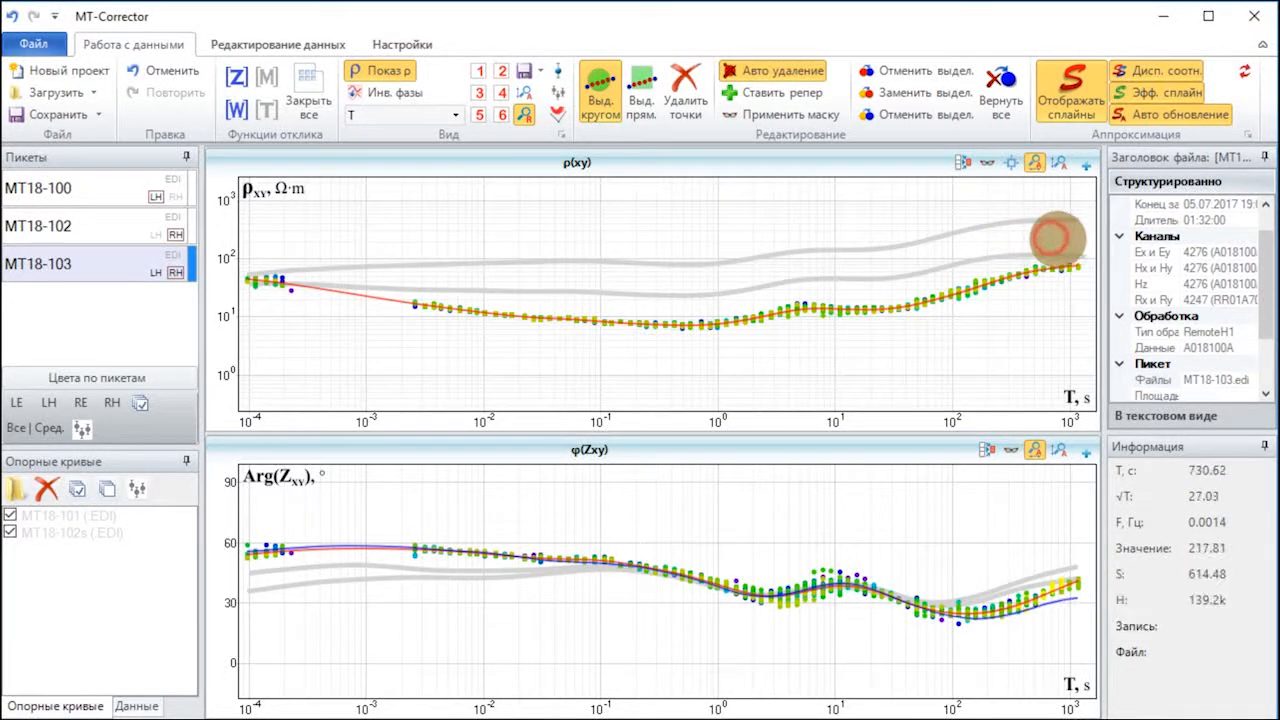
pyautogui.click(802, 94)
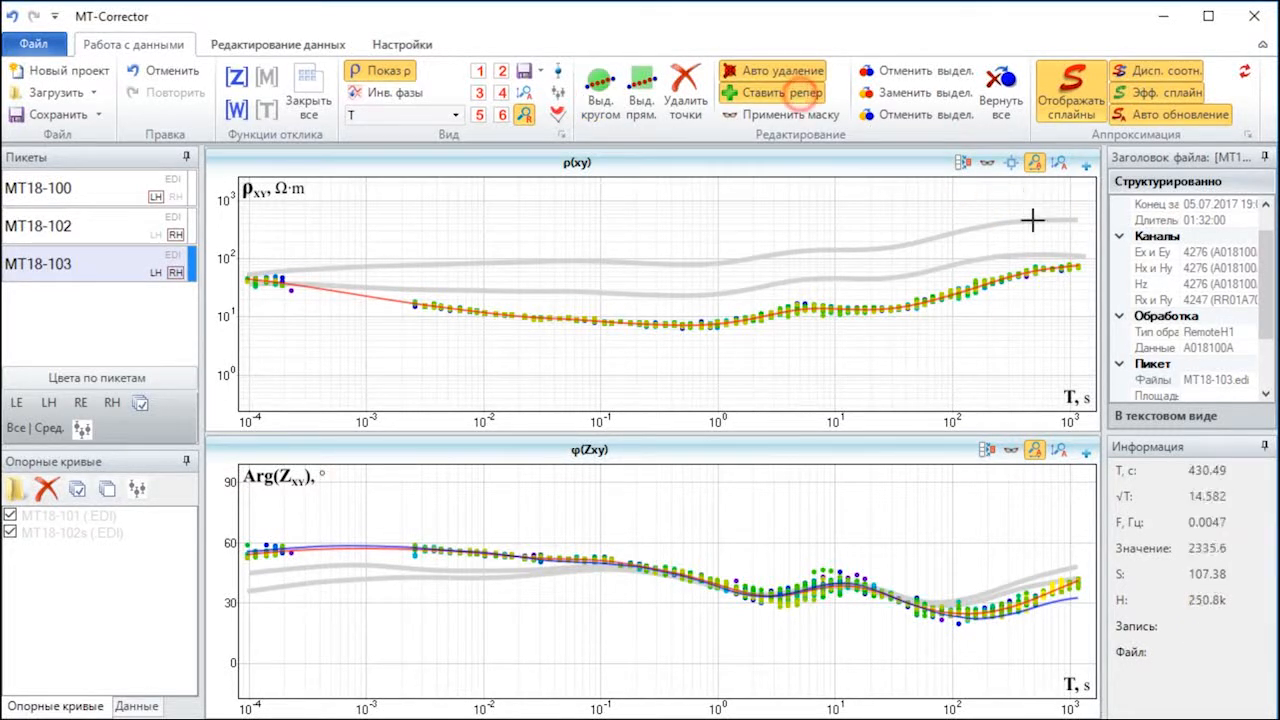
pyautogui.click(1086, 270)
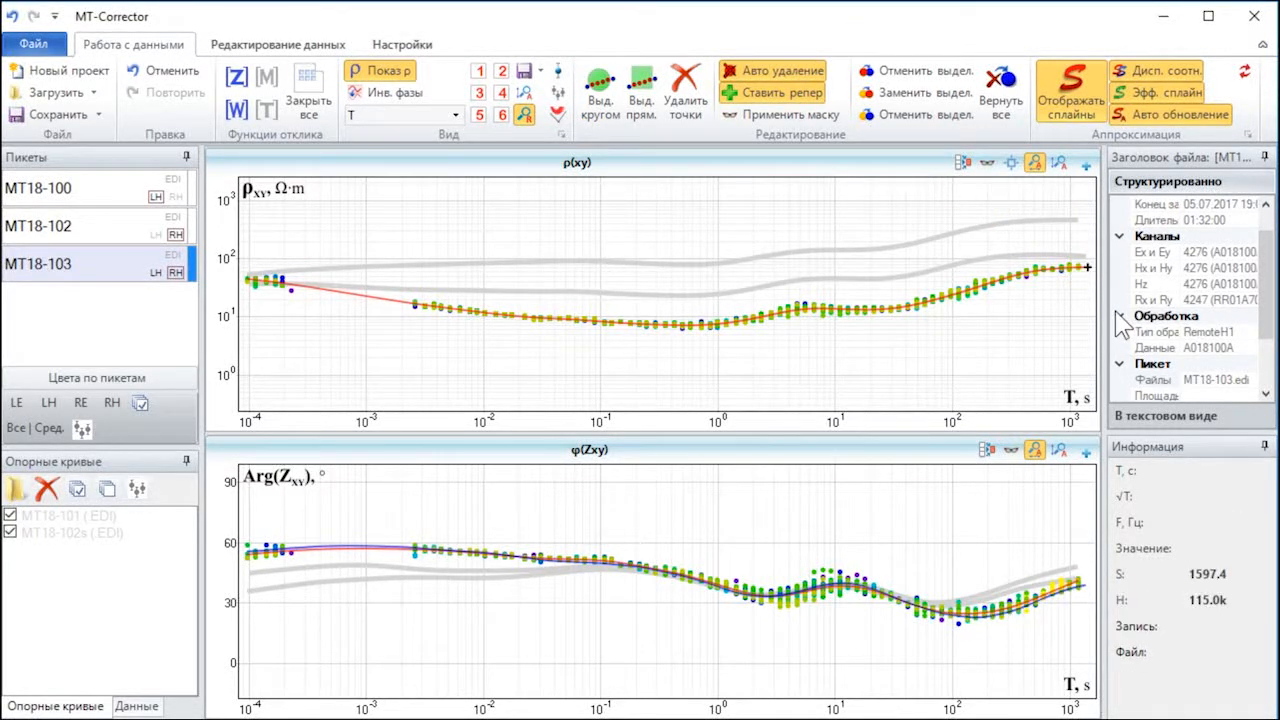
pyautogui.press('Escape')
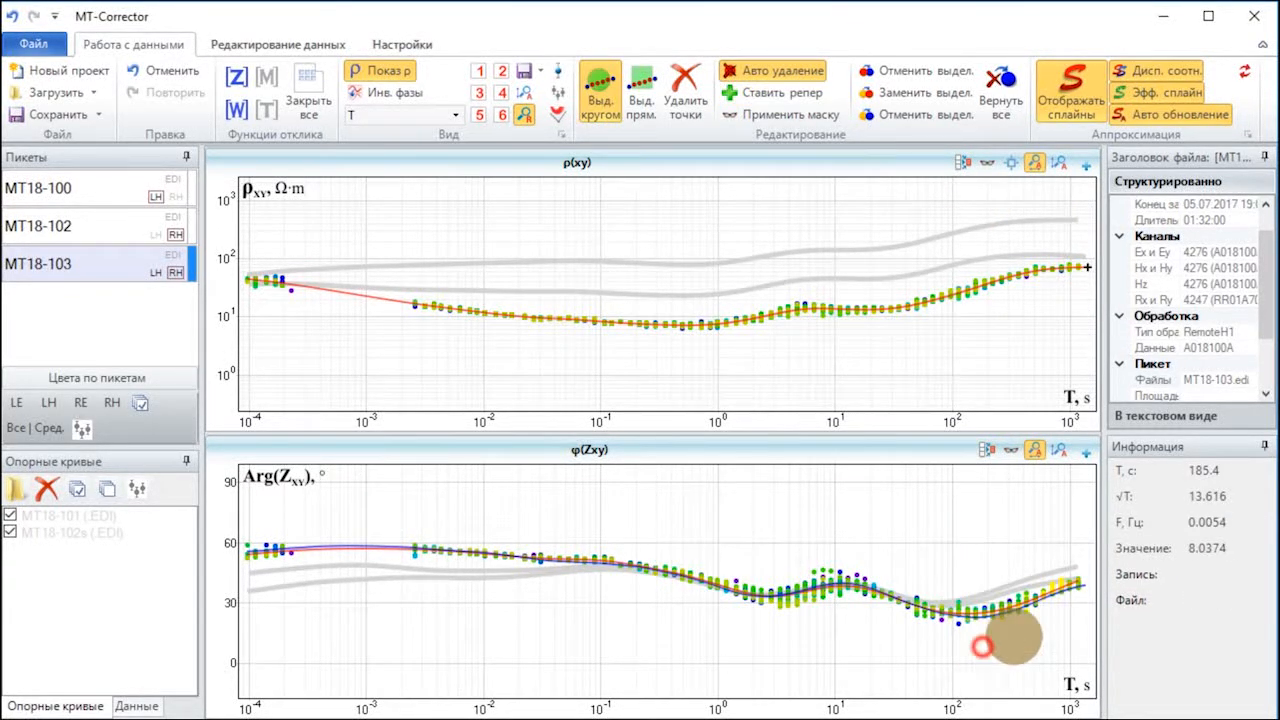
pyautogui.click(1091, 291)
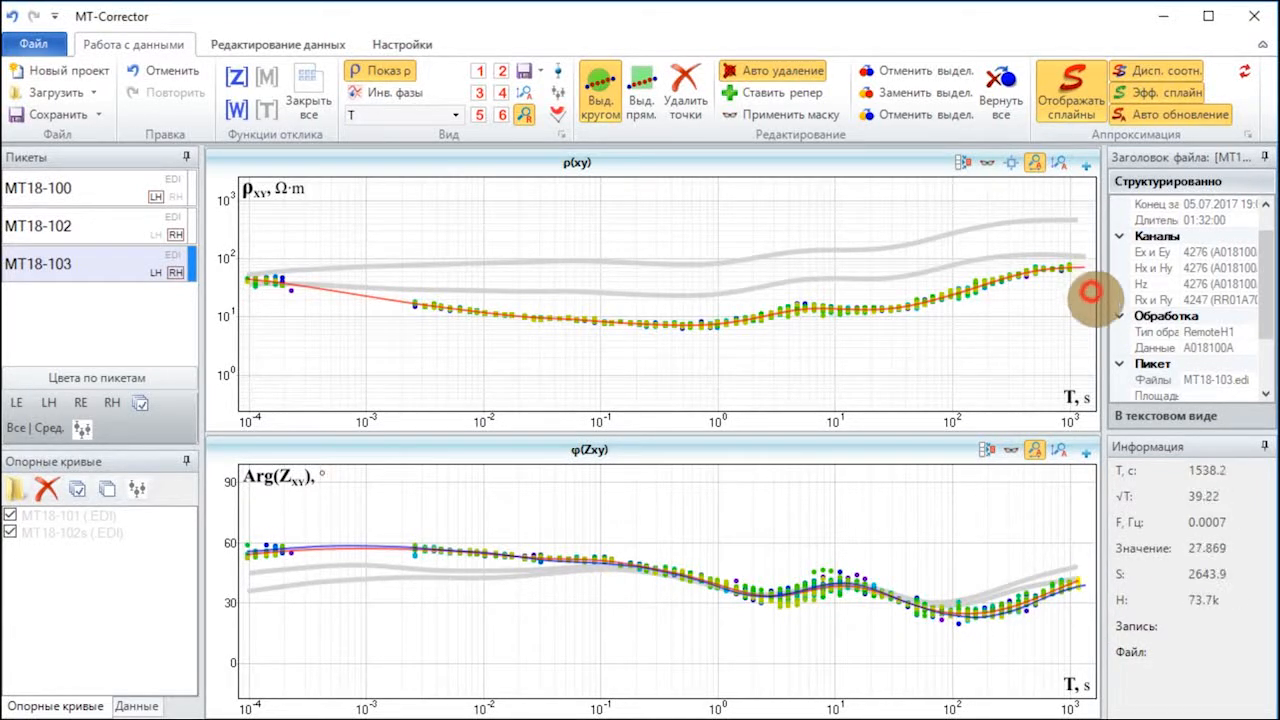
pyautogui.click(1084, 292)
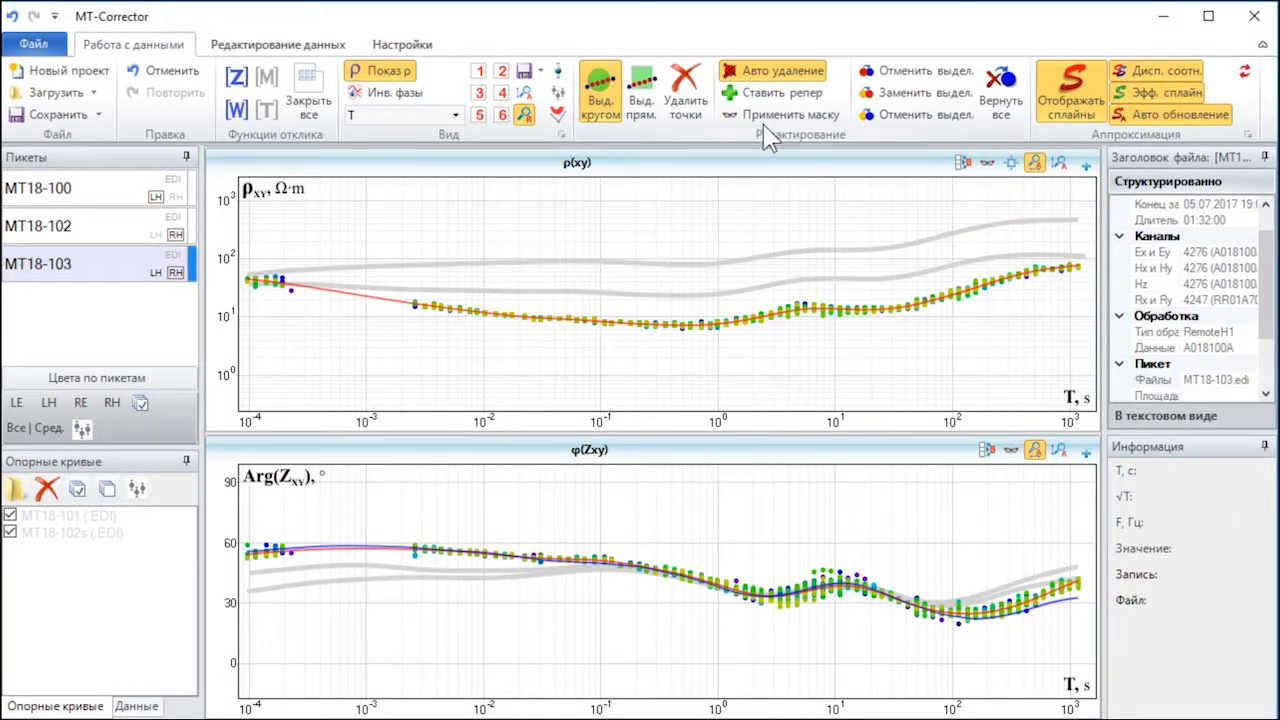
# Step: Place a reference point at the long-period end of the ρxy curve and erase stray φ(Zxy) points near 100 s
pyautogui.click(762, 92)
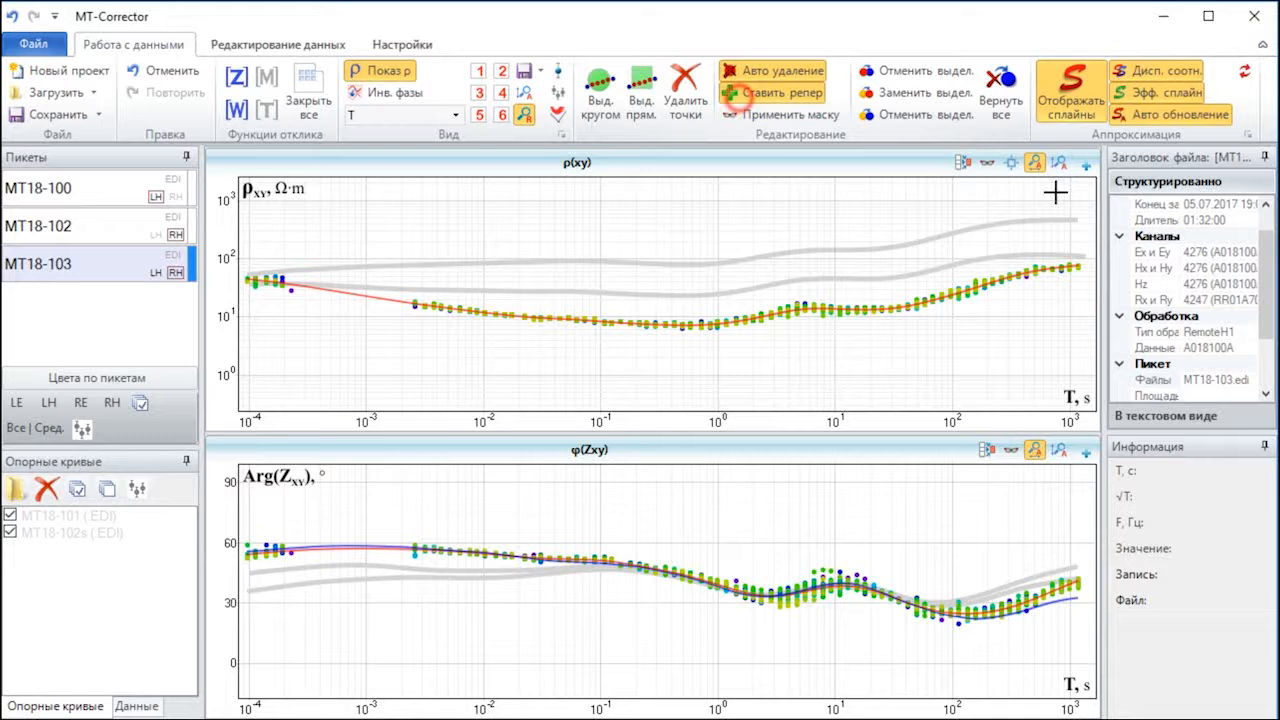
pyautogui.click(1086, 267)
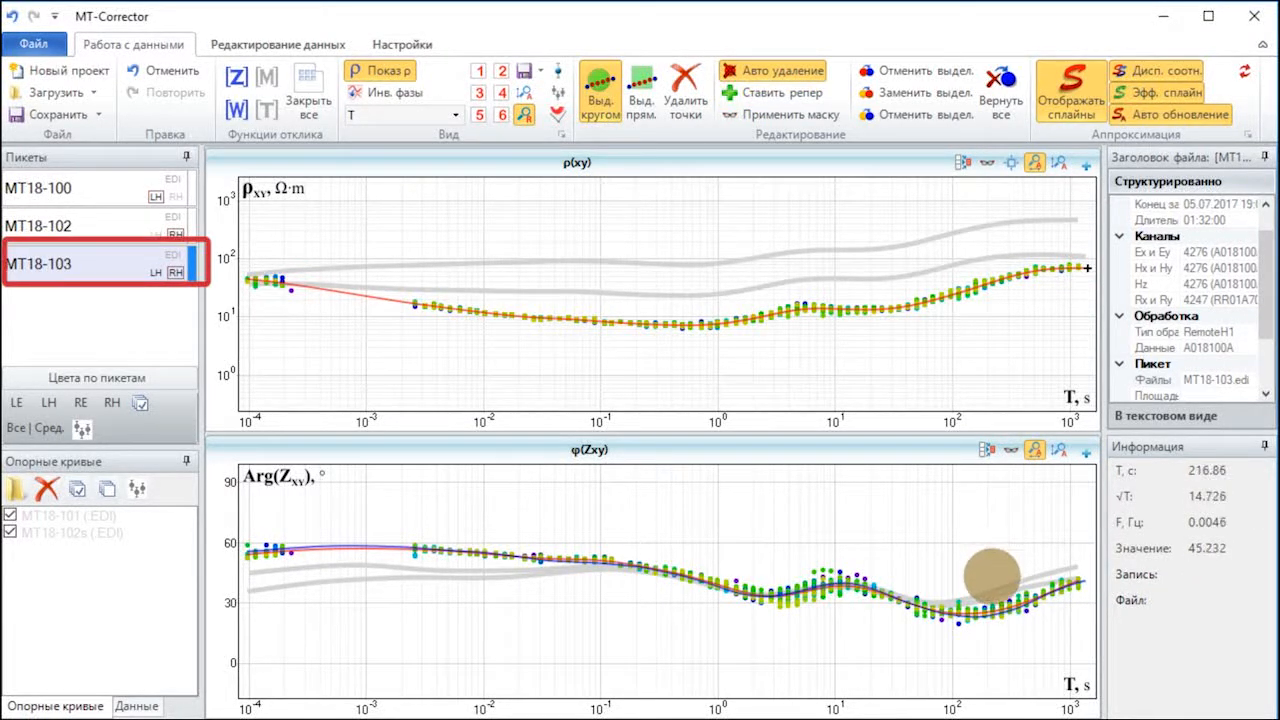
pyautogui.moveTo(990, 580); pyautogui.dragTo(971, 583)
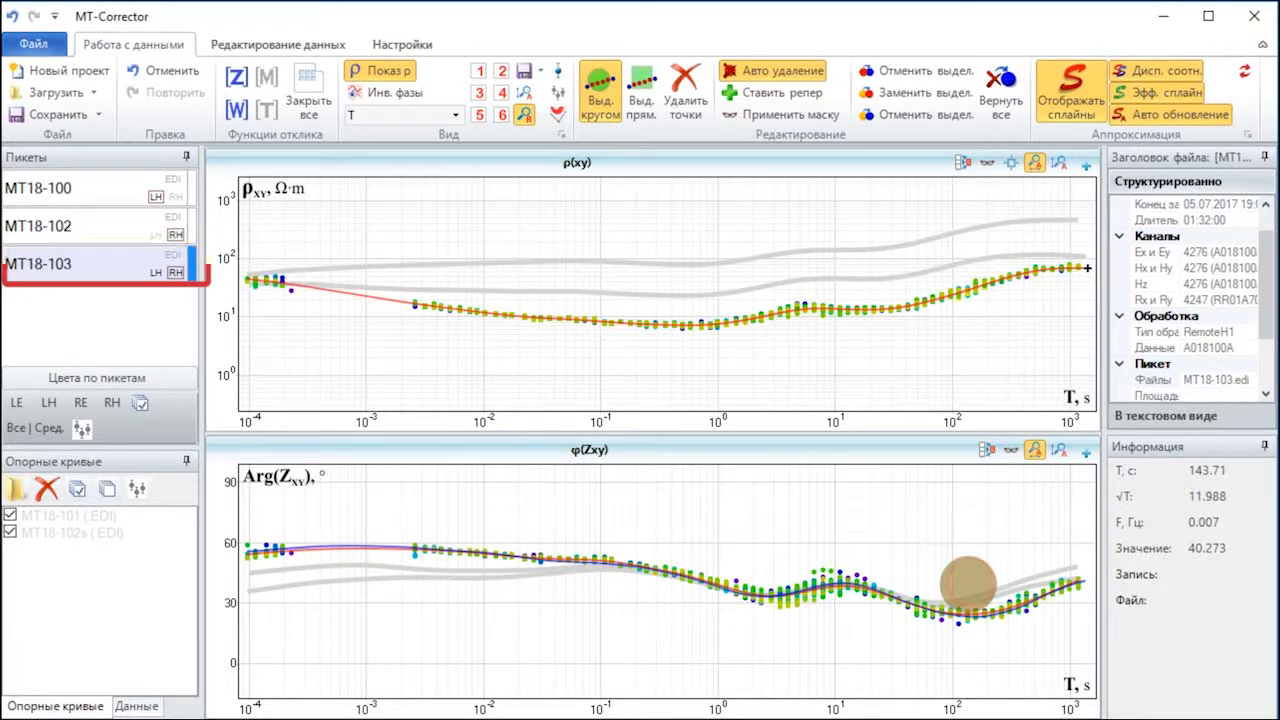
pyautogui.click(968, 585)
pyautogui.click(1008, 574)
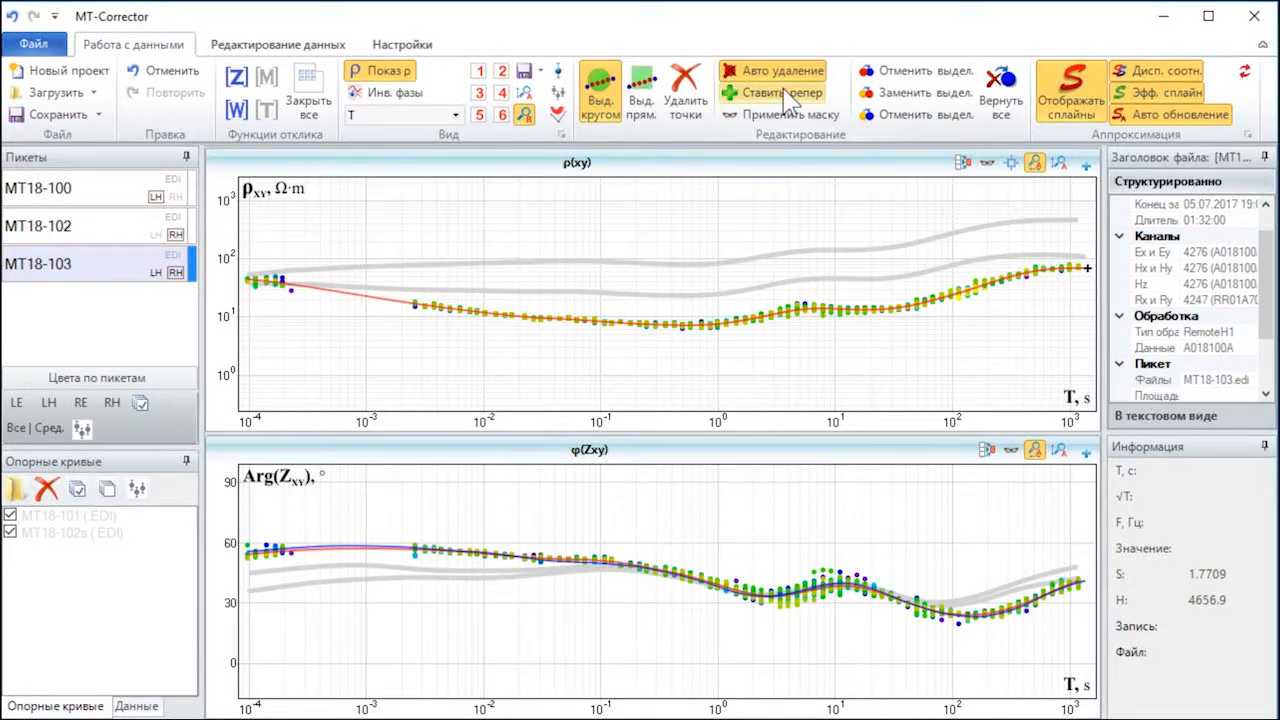
# Step: Display the xy and yx plots together with station MT18-102 shown and the MT18-102s reference curve hidden
pyautogui.press('1')
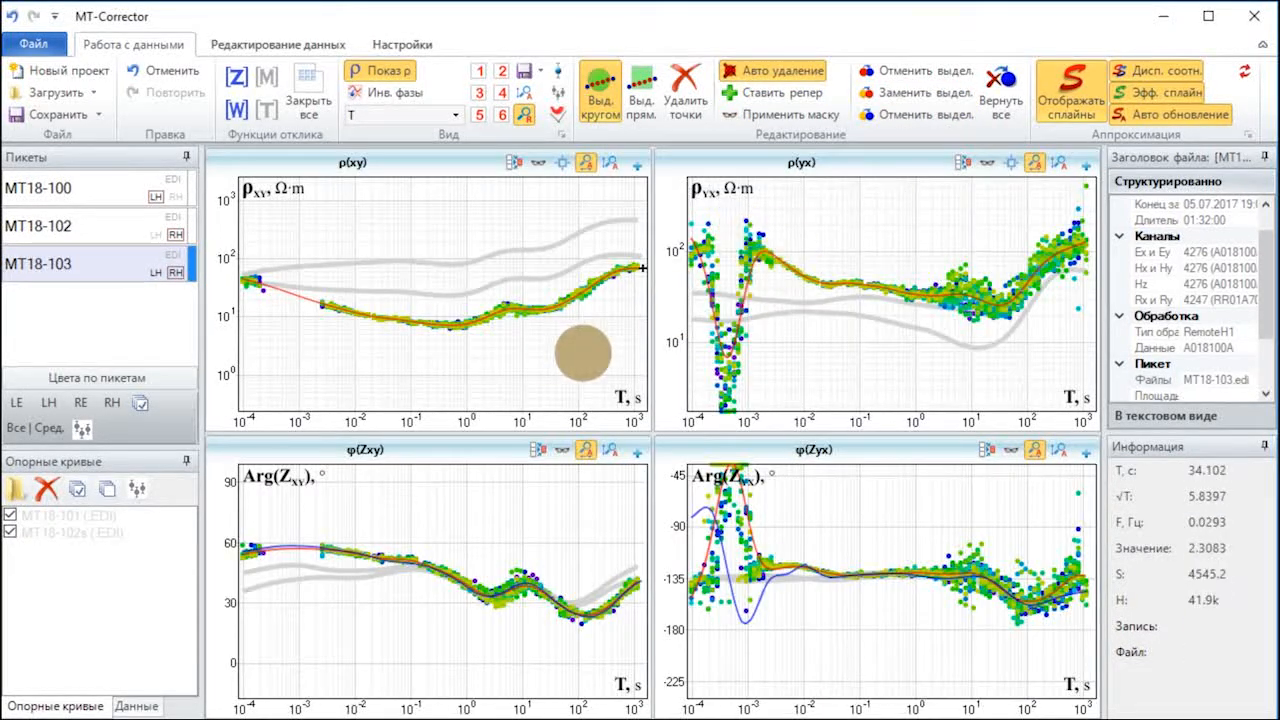
pyautogui.click(1008, 112)
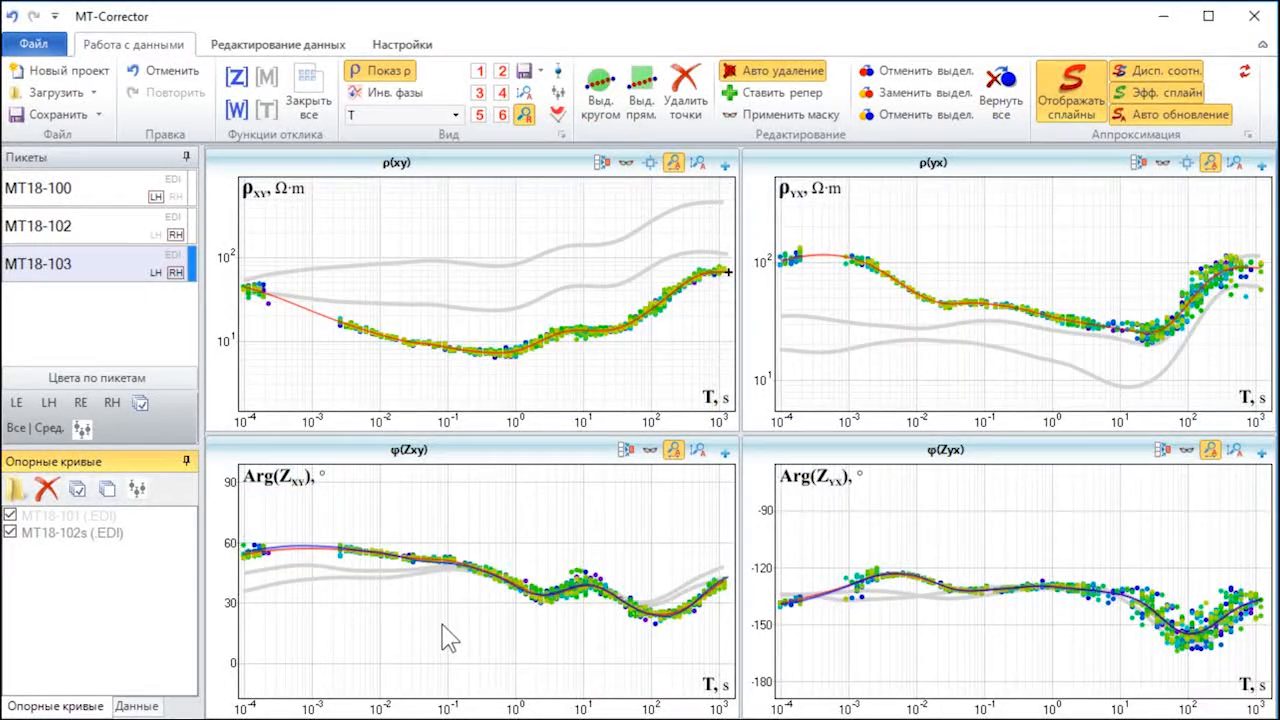
pyautogui.keyDown('ctrl'); pyautogui.click(85, 227); pyautogui.keyUp('ctrl')
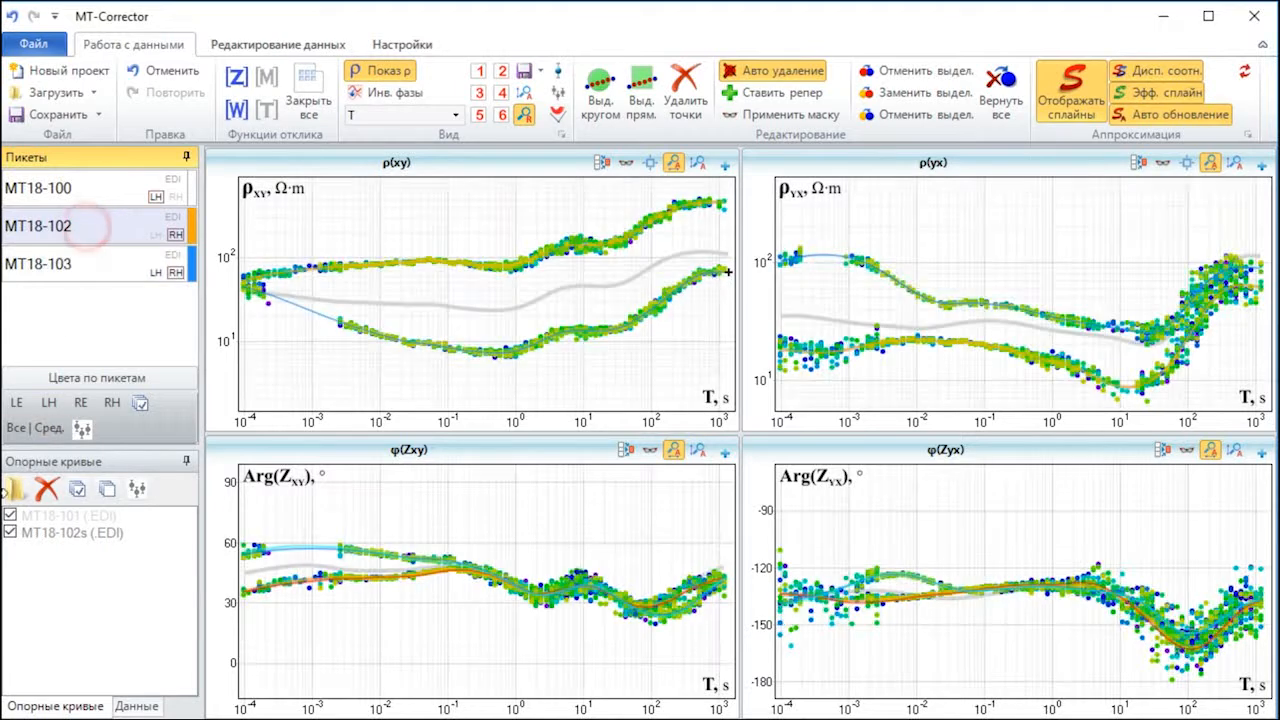
pyautogui.click(11, 532)
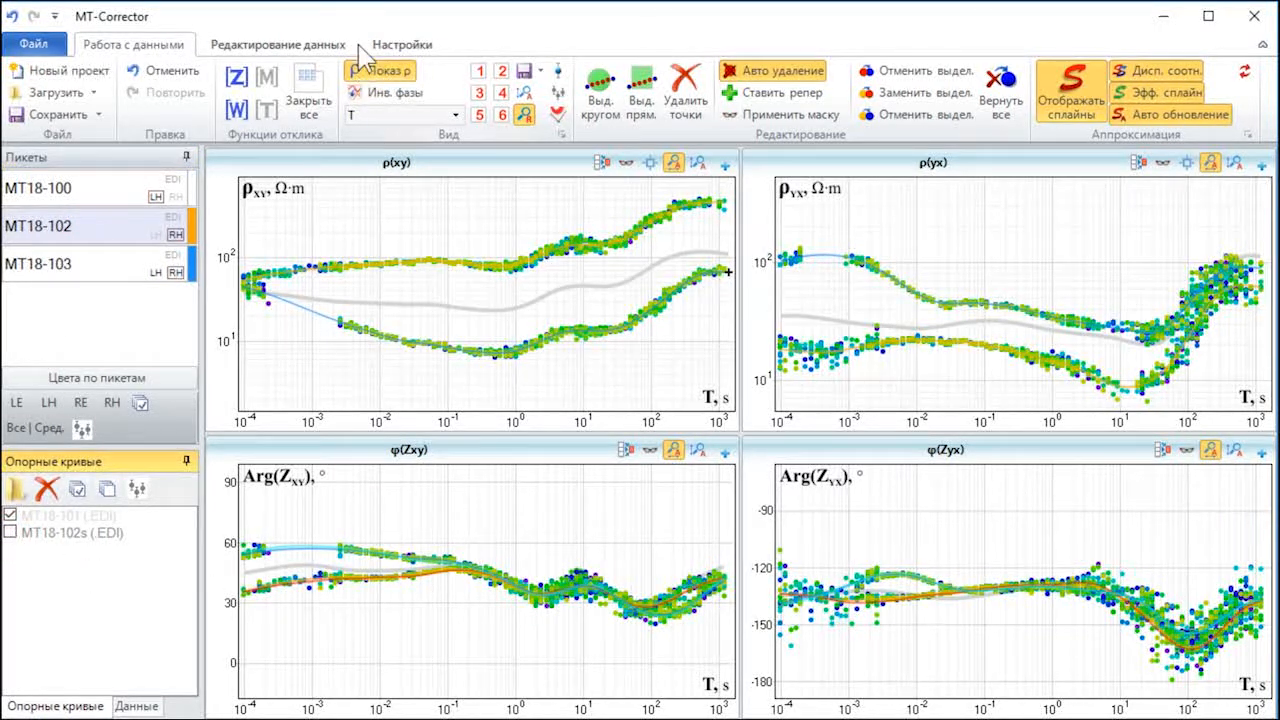
# Step: Look through the spline options (Сплайны) in the general settings and cancel without changes
pyautogui.click(392, 44)
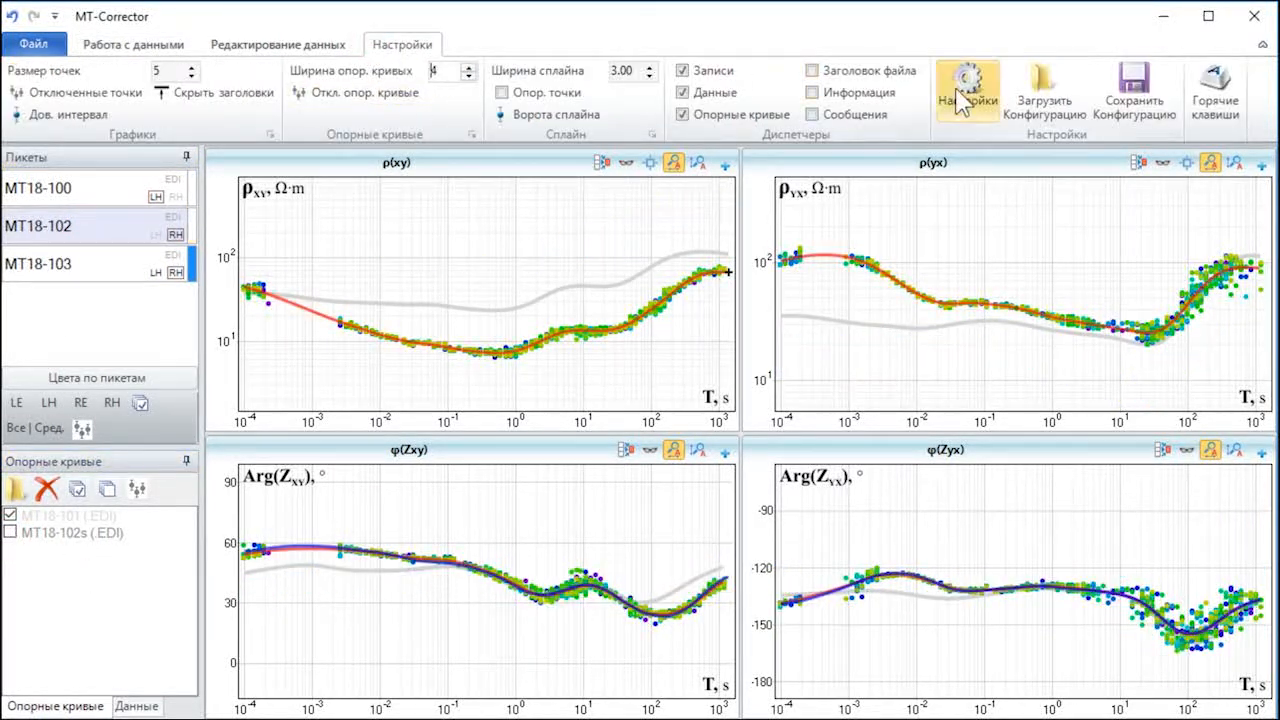
pyautogui.click(962, 100)
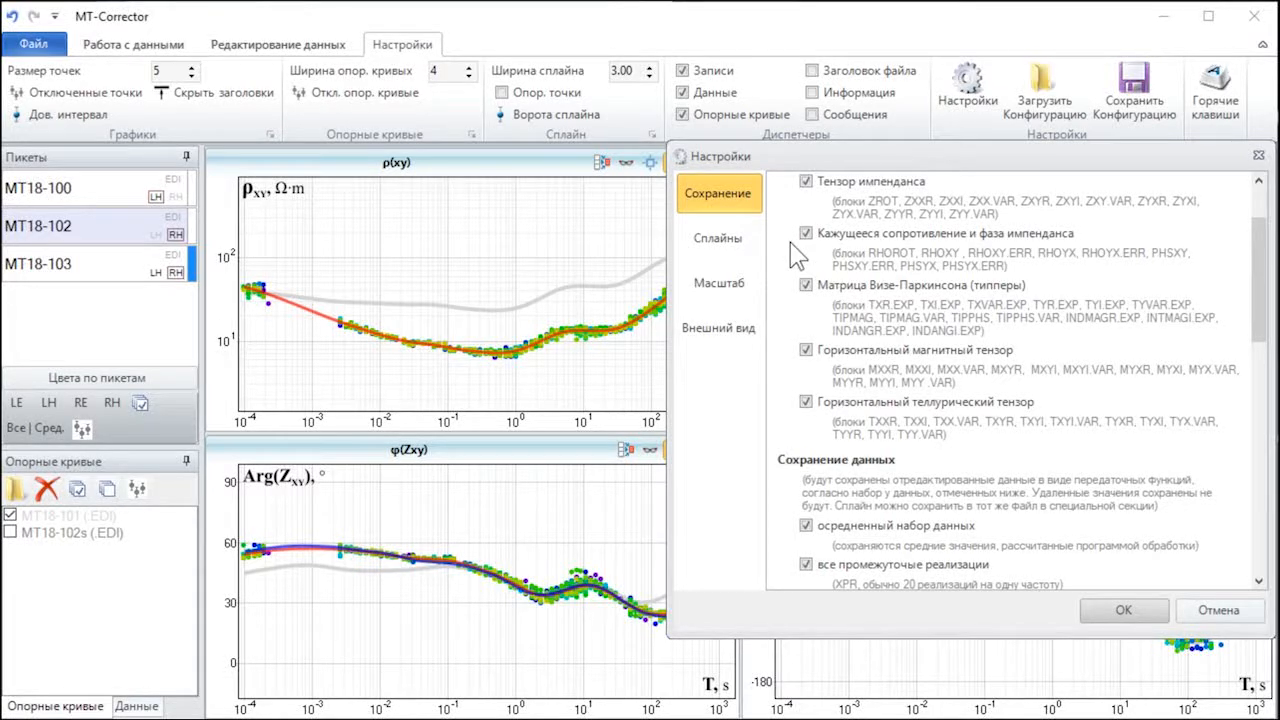
pyautogui.click(745, 232)
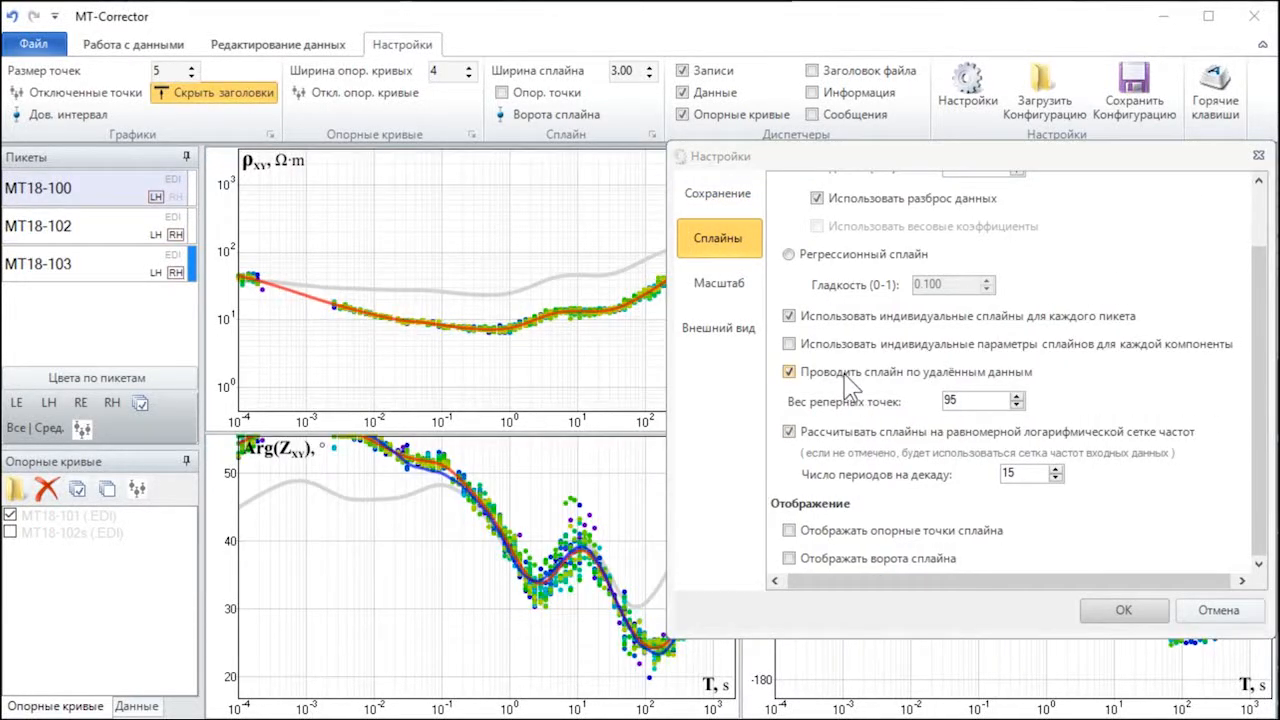
pyautogui.click(1212, 608)
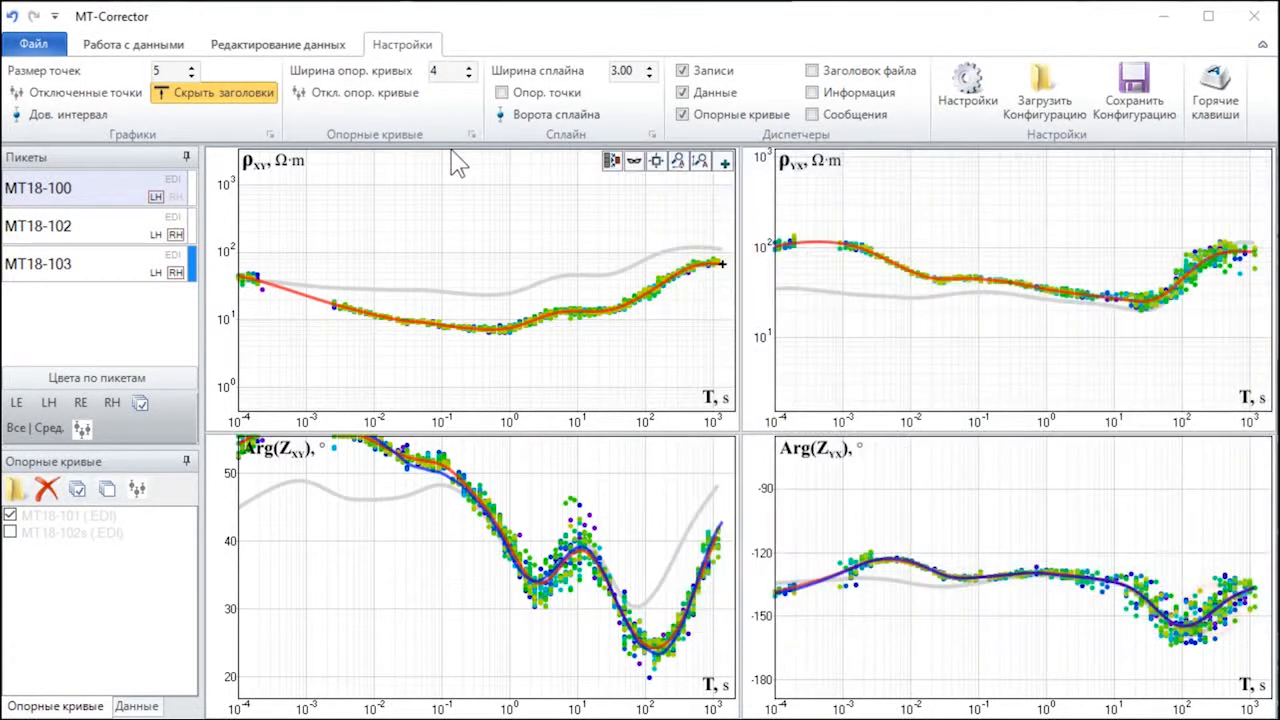
# Step: Open the spline settings for the approximation and bring up the smoothing spline (Сглаживающий сплайн) options
pyautogui.click(130, 48)
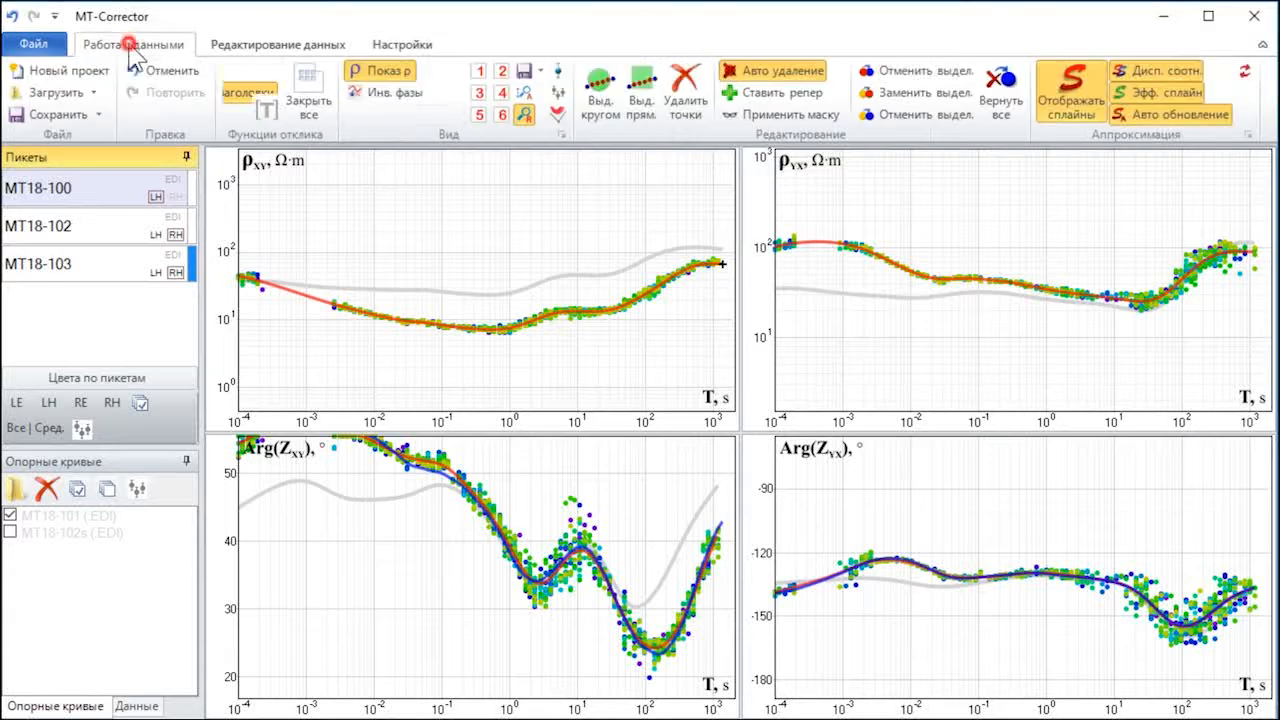
pyautogui.click(1247, 137)
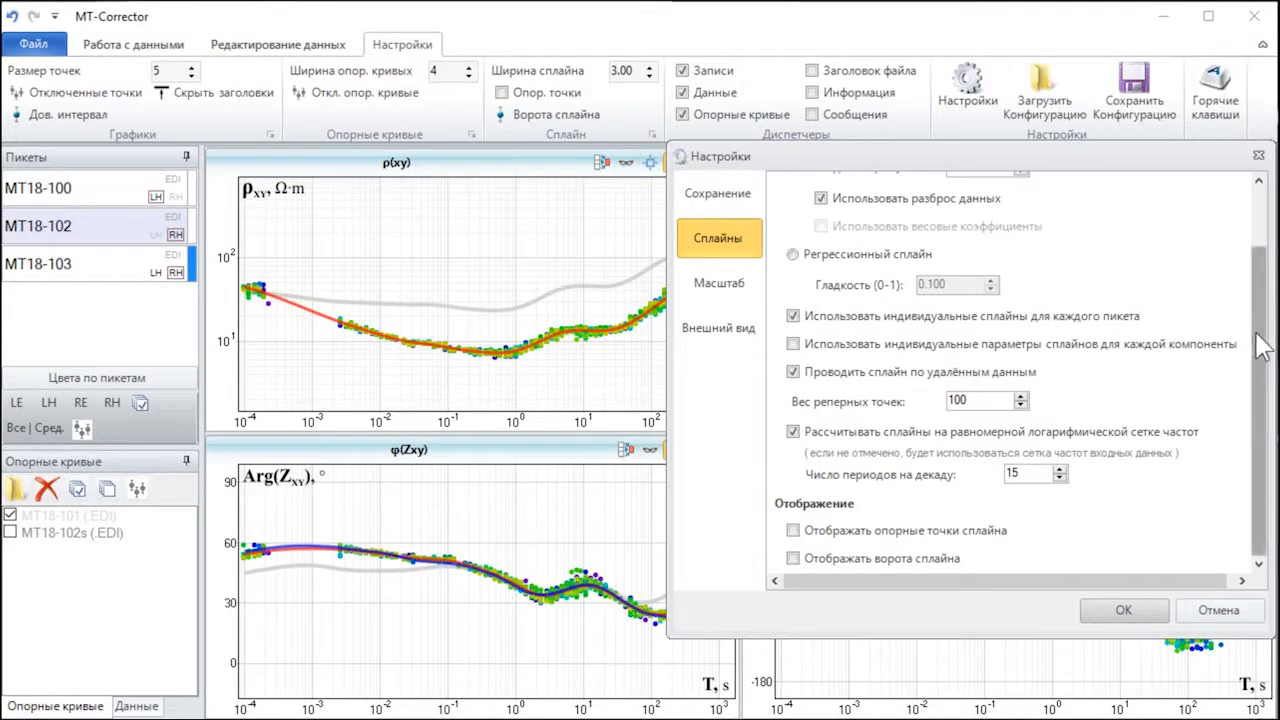
pyautogui.moveTo(1255, 342); pyautogui.dragTo(1255, 250)
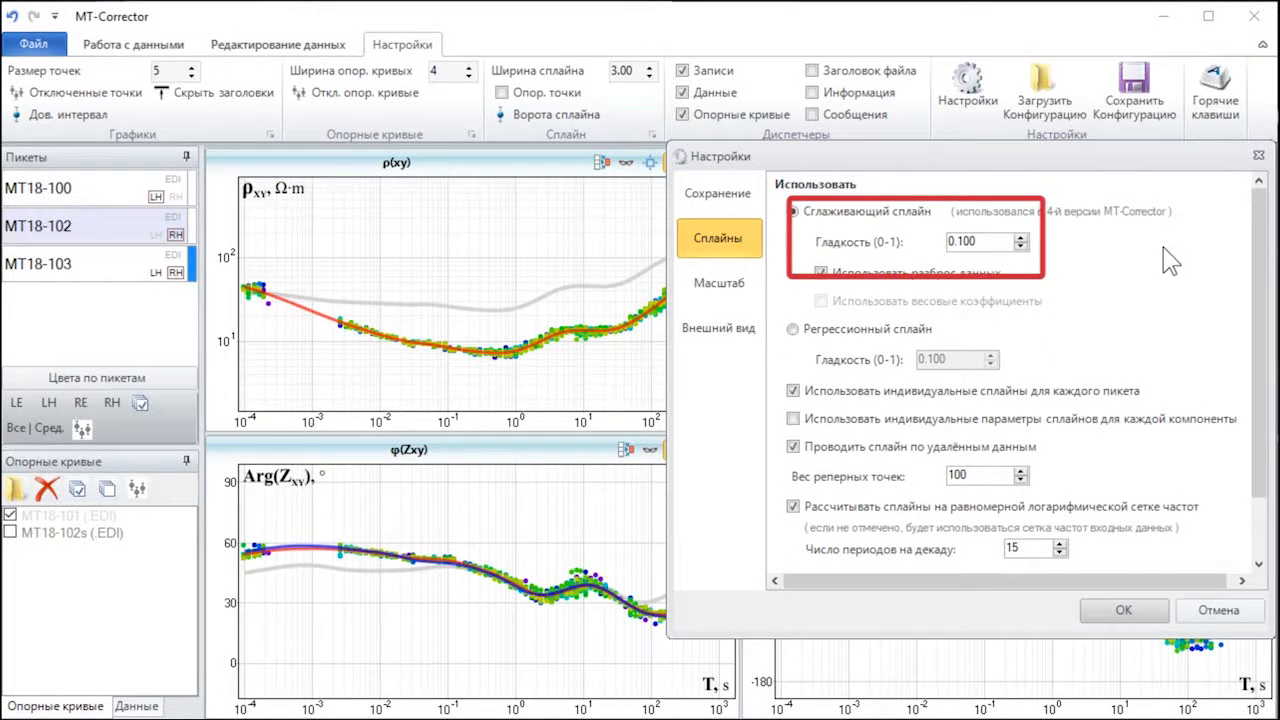
# Step: Try lower smoothness (Гладкость) values for the smoothing spline and set it back to 0.100
pyautogui.click(1021, 246)
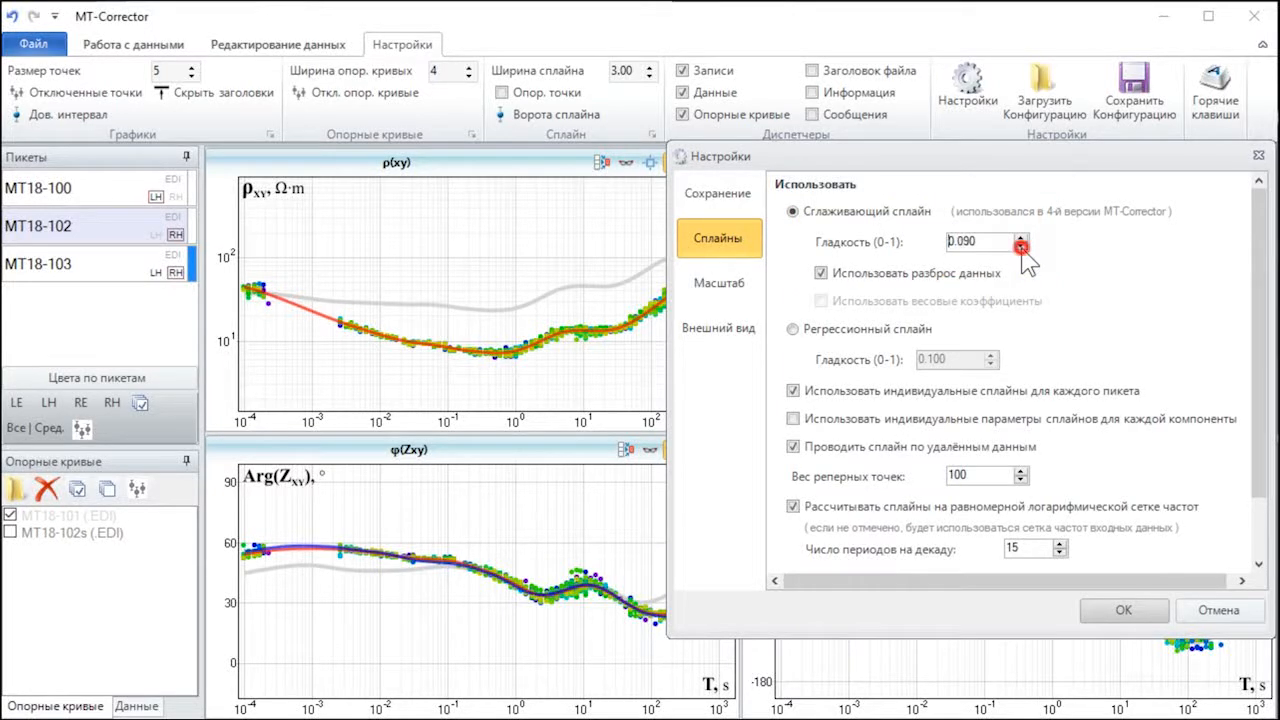
pyautogui.click(1021, 246)
pyautogui.click(1021, 246)
pyautogui.click(1021, 246)
pyautogui.click(1019, 237)
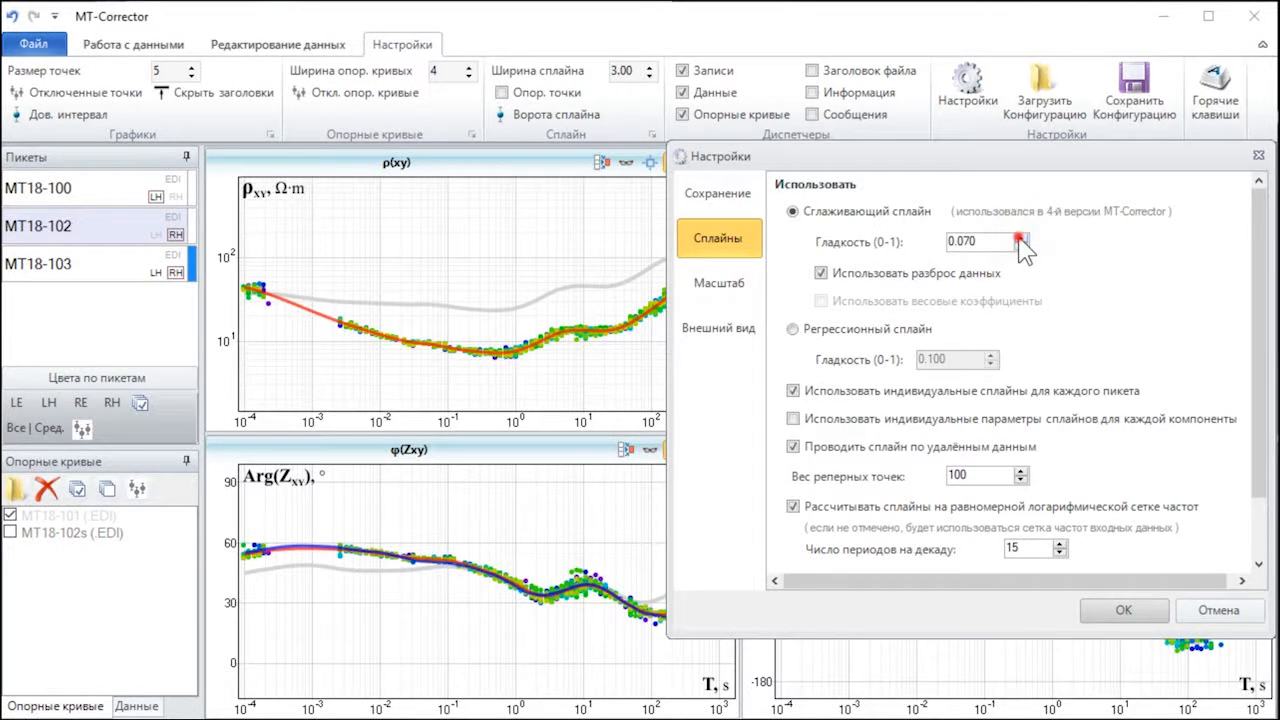
pyautogui.click(1019, 237)
pyautogui.click(1019, 237)
pyautogui.click(1019, 237)
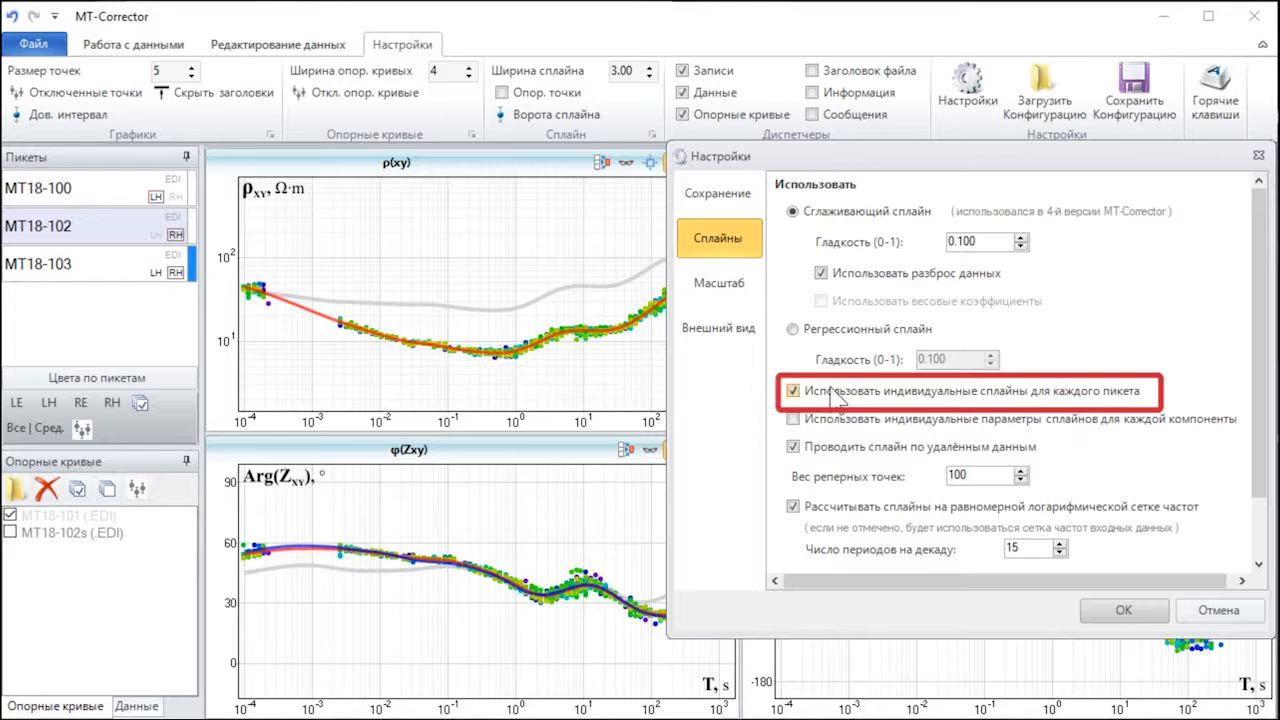
# Step: Show station MT18-102 as well, and switch individual splines per station off and back on, refreshing the plots each time
pyautogui.click(106, 229)
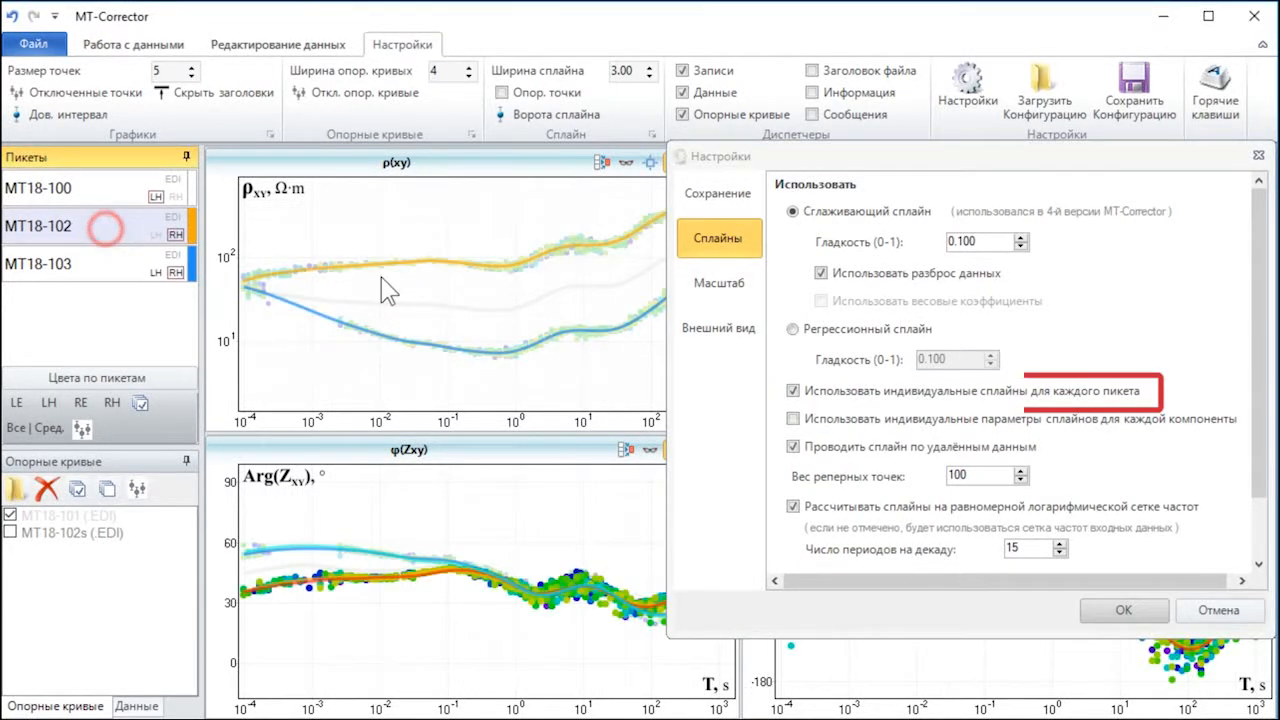
pyautogui.click(793, 391)
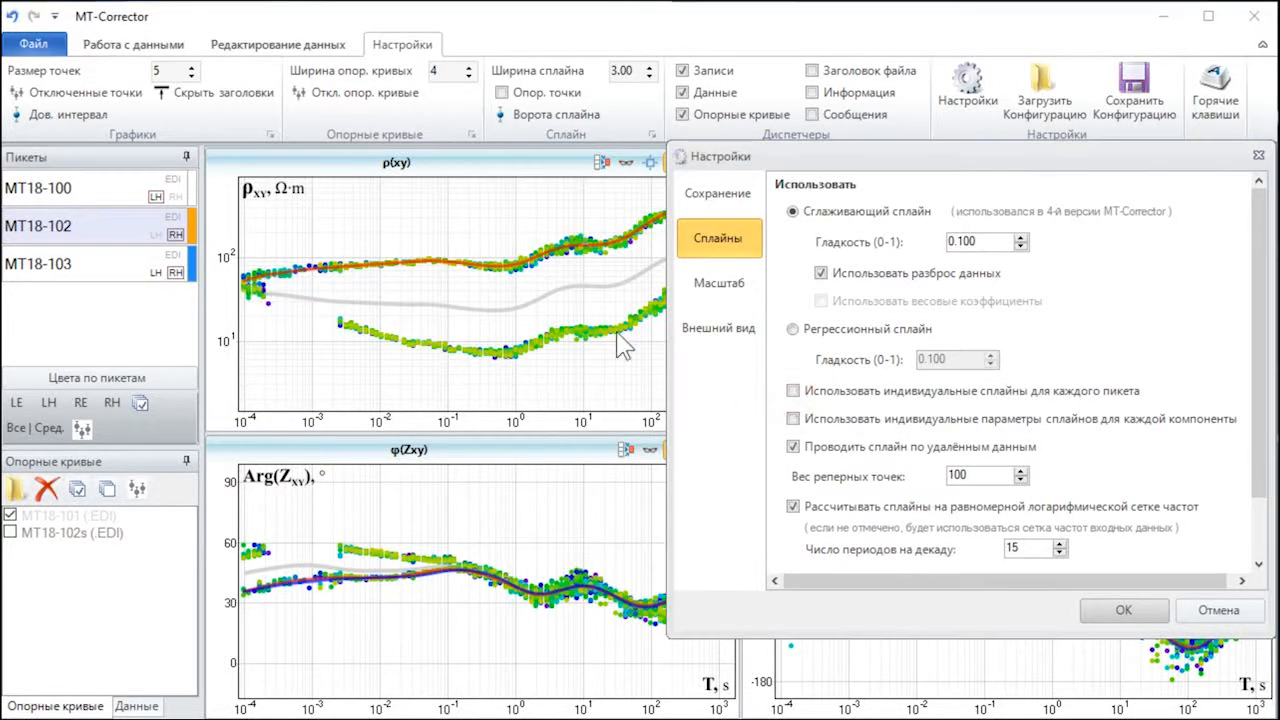
pyautogui.click(520, 310)
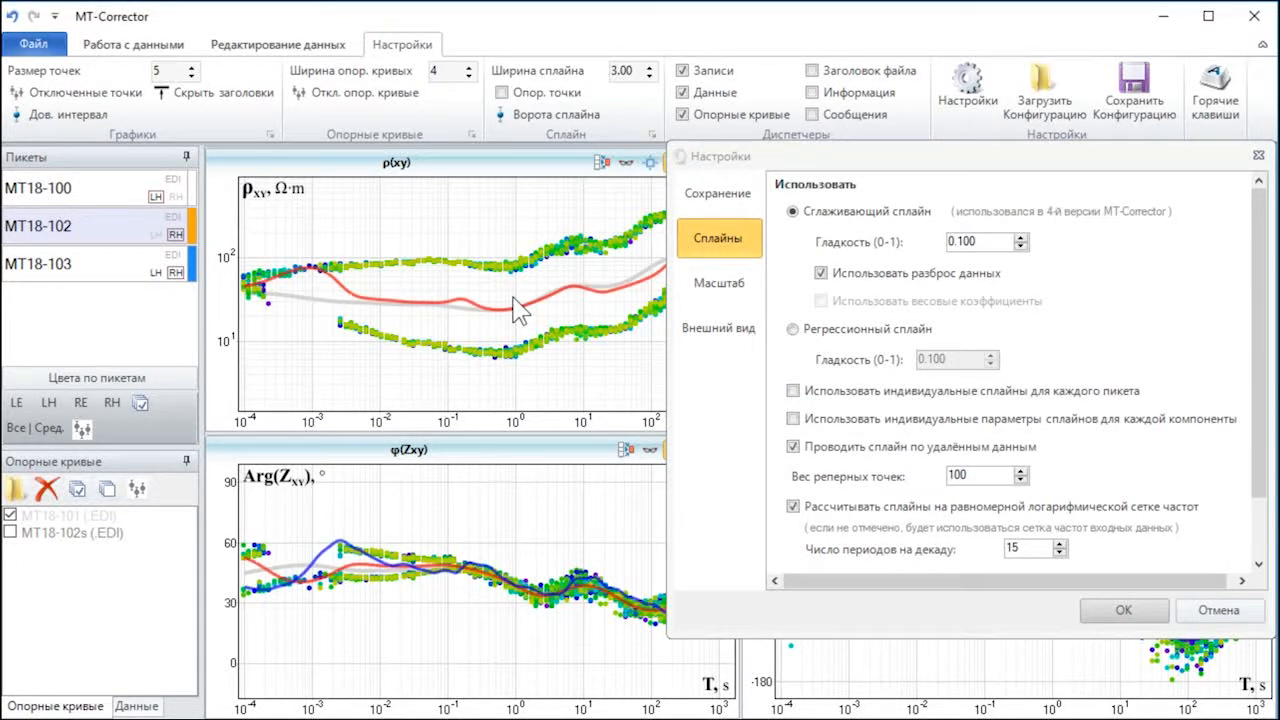
pyautogui.click(792, 392)
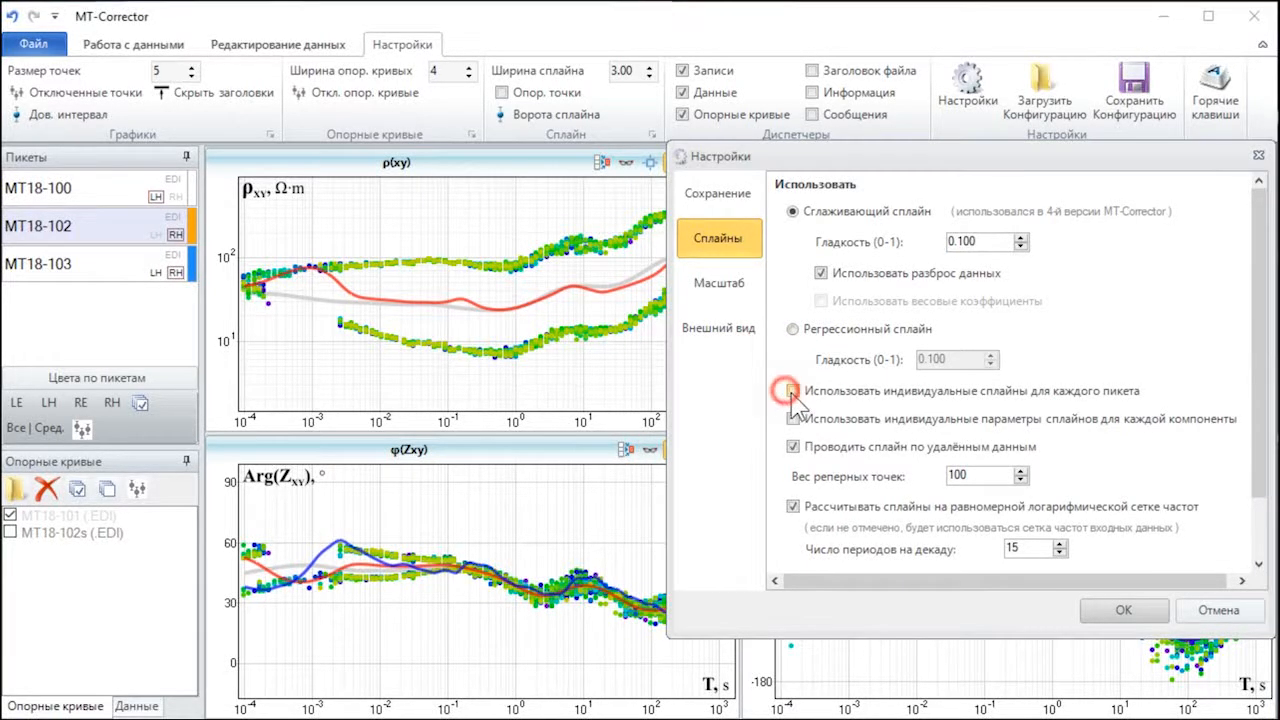
pyautogui.click(527, 345)
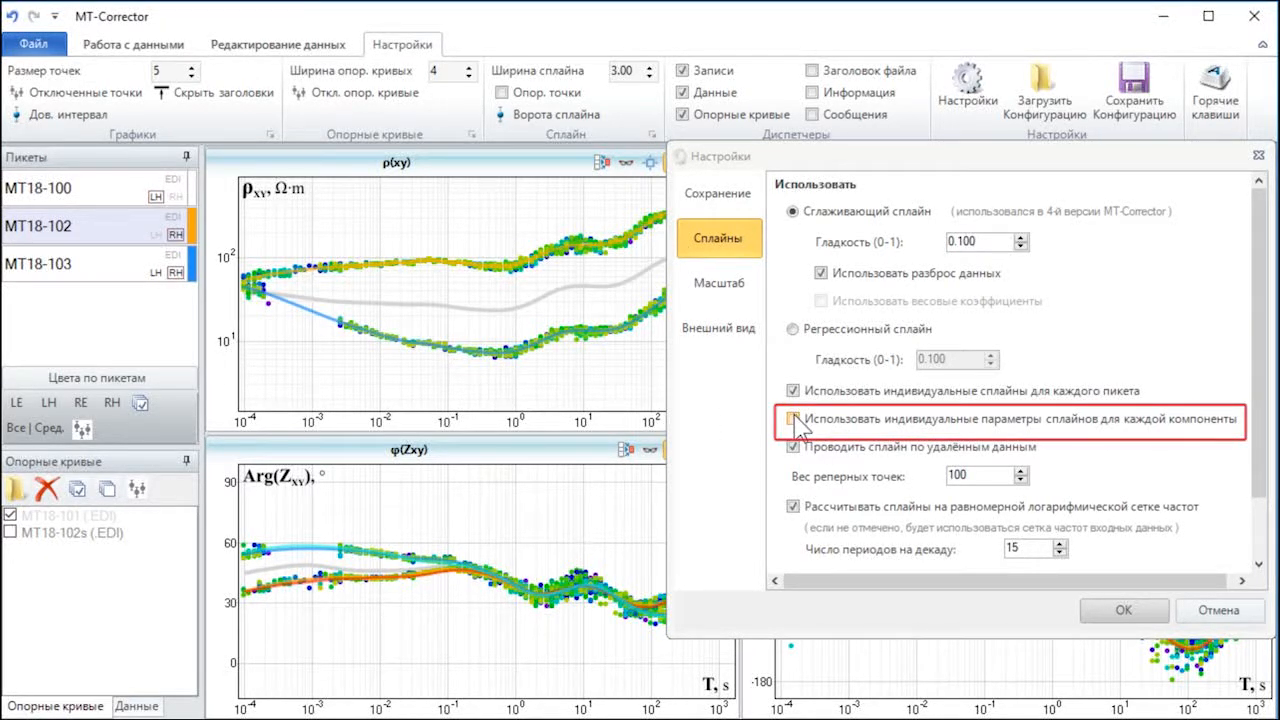
# Step: Try enabling individual spline parameters for each component and look through the per-component smoothness values
pyautogui.click(795, 421)
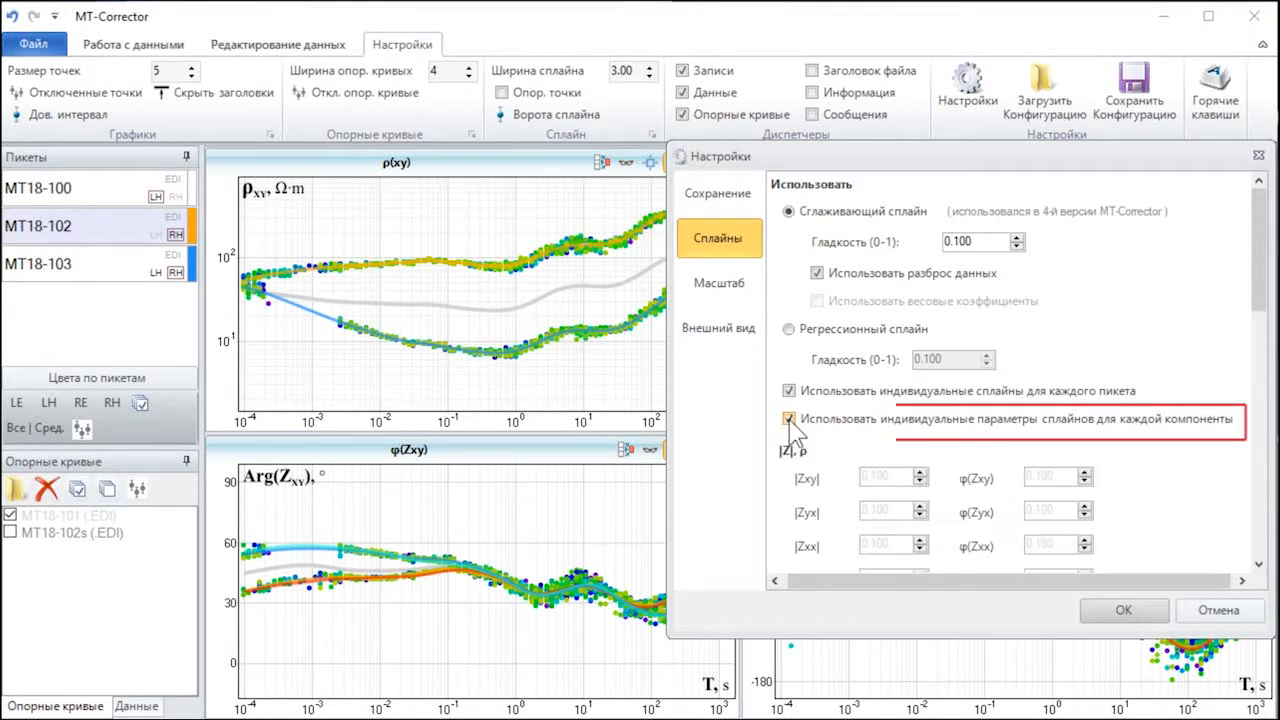
pyautogui.scroll(-3, 997, 392)
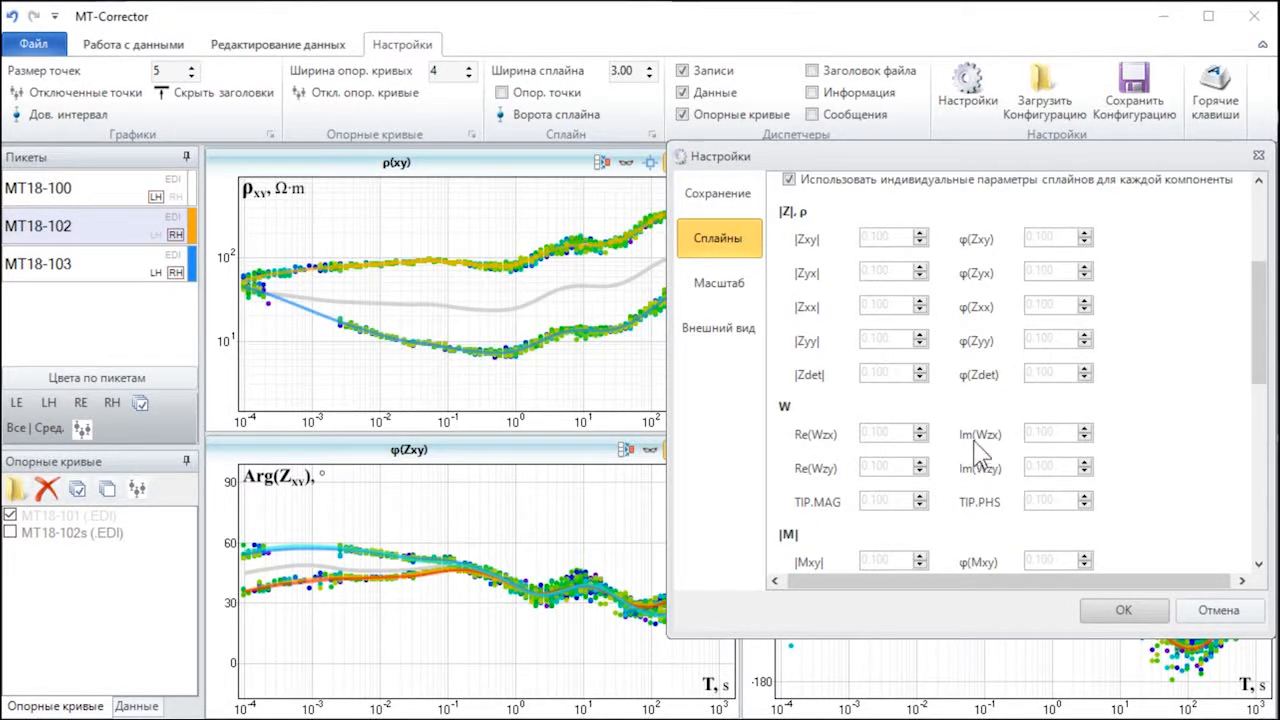
pyautogui.scroll(-6, 968, 452)
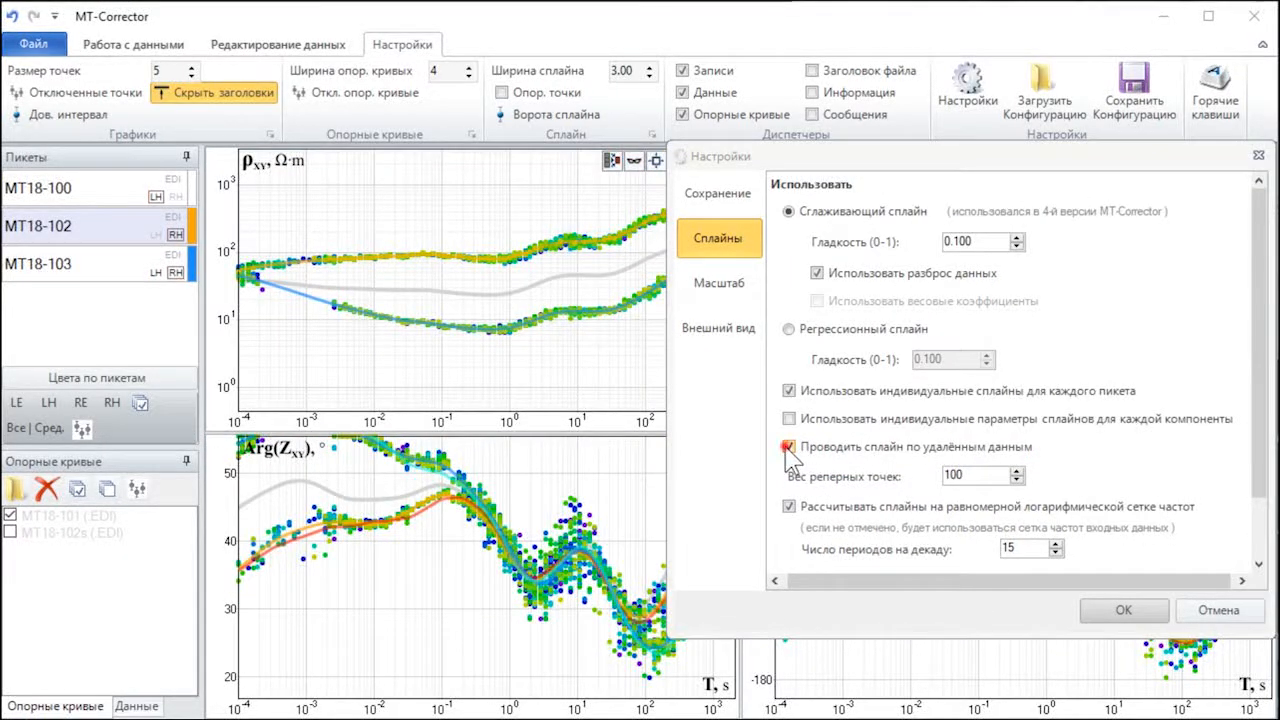
# Step: Toggle drawing the spline through deleted data (Проводить сплайн по удалённым данным) to compare the curves, leaving it off
pyautogui.click(788, 448)
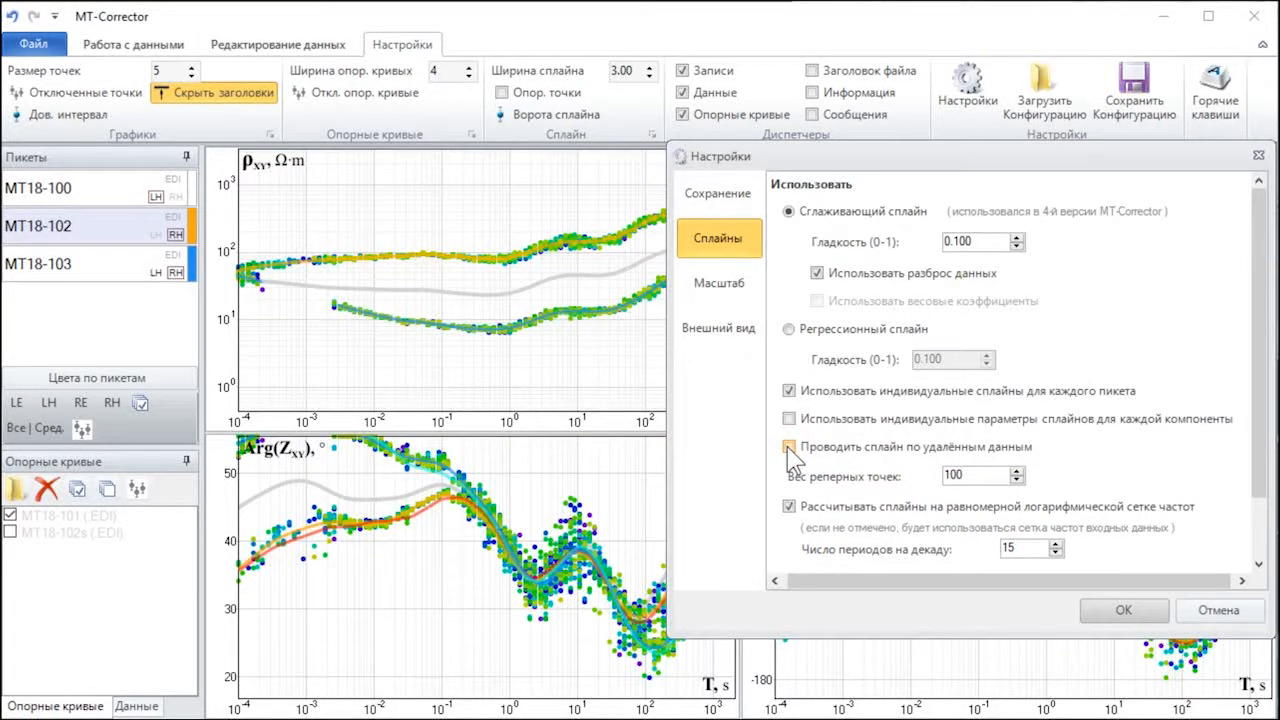
pyautogui.click(789, 448)
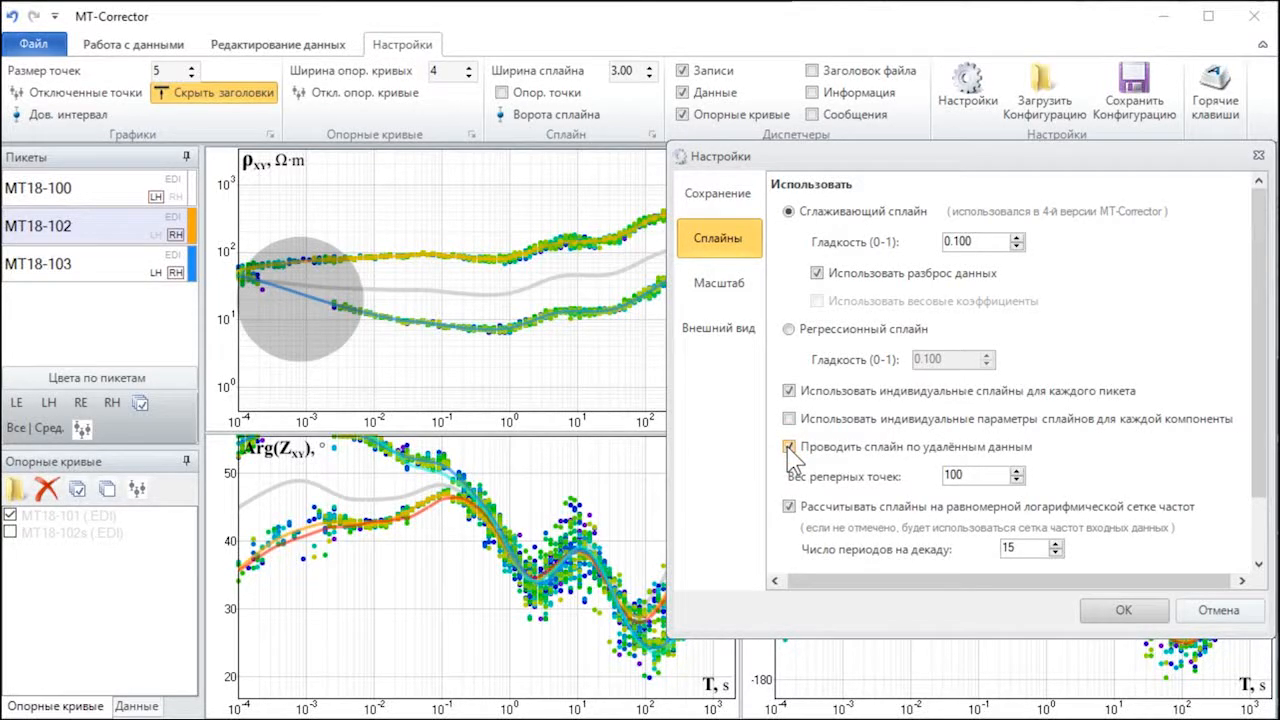
pyautogui.click(788, 448)
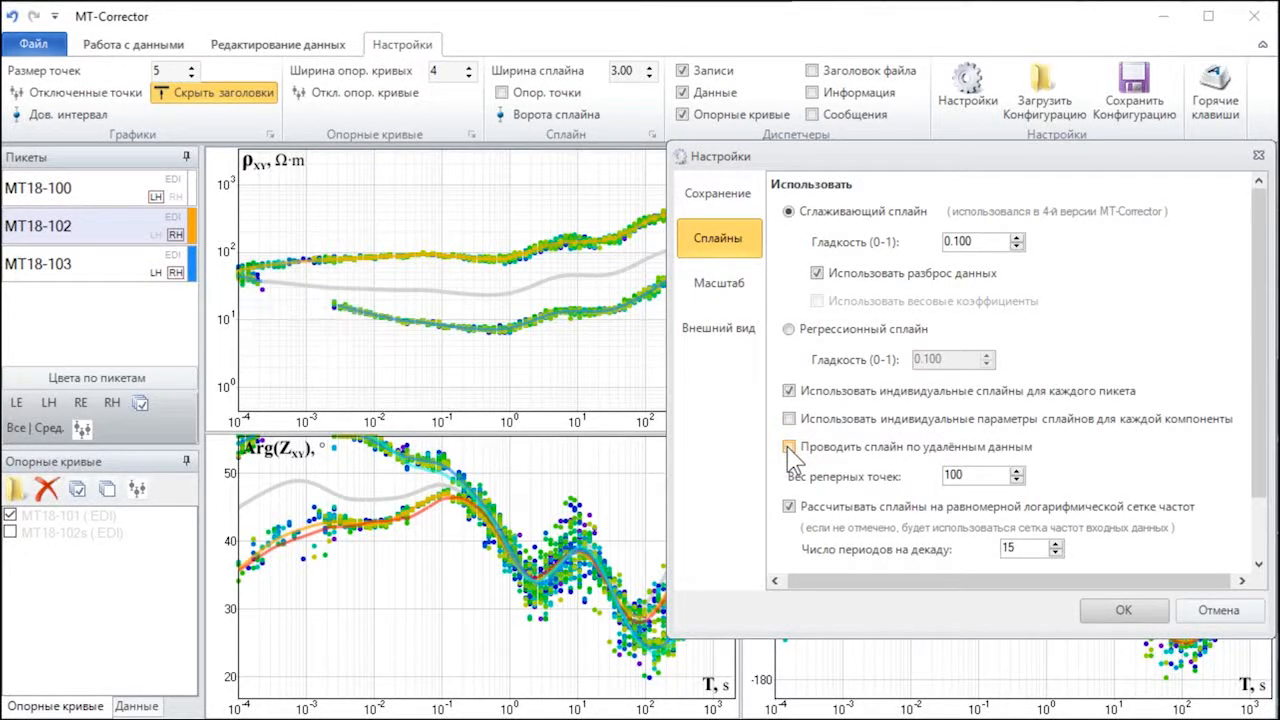
# Step: Enable drawing the spline through deleted data (Проводить сплайн по удалённым данным) and set the reference point weight (Вес реперных точек) to 95
pyautogui.click(788, 448)
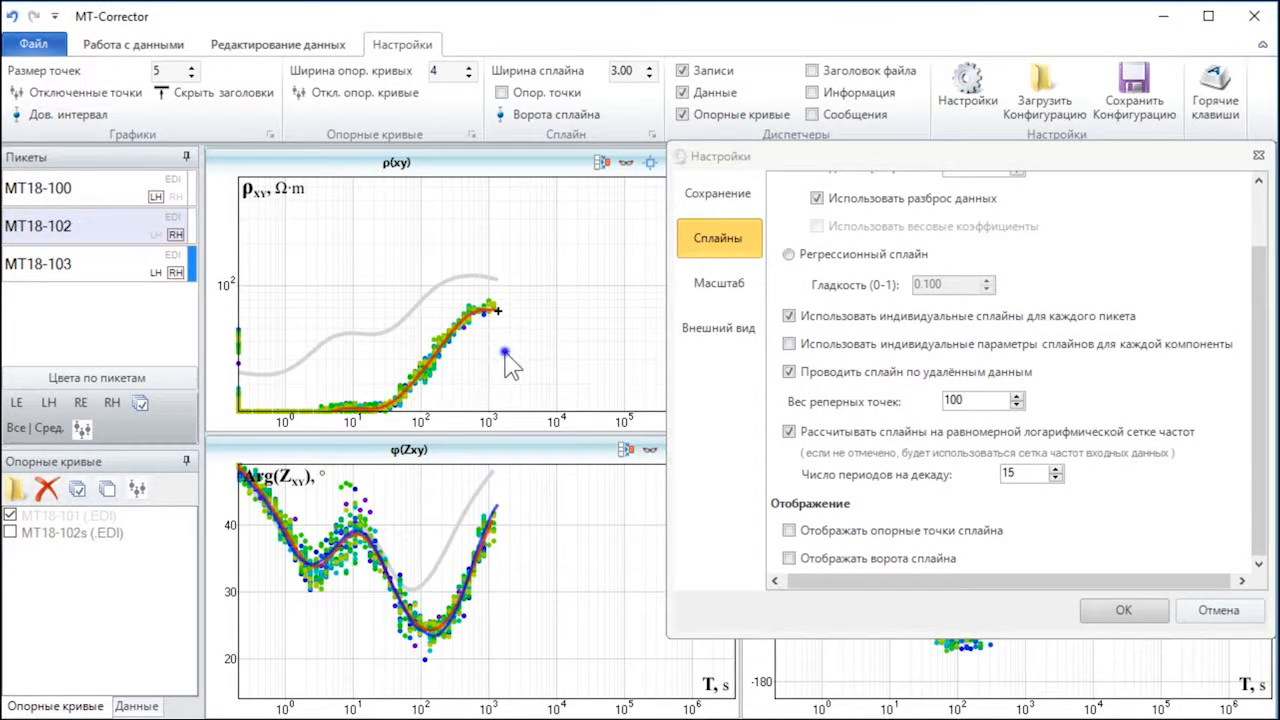
pyautogui.moveTo(1017, 405); pyautogui.dragTo(1013, 397)
pyautogui.click(1017, 405)
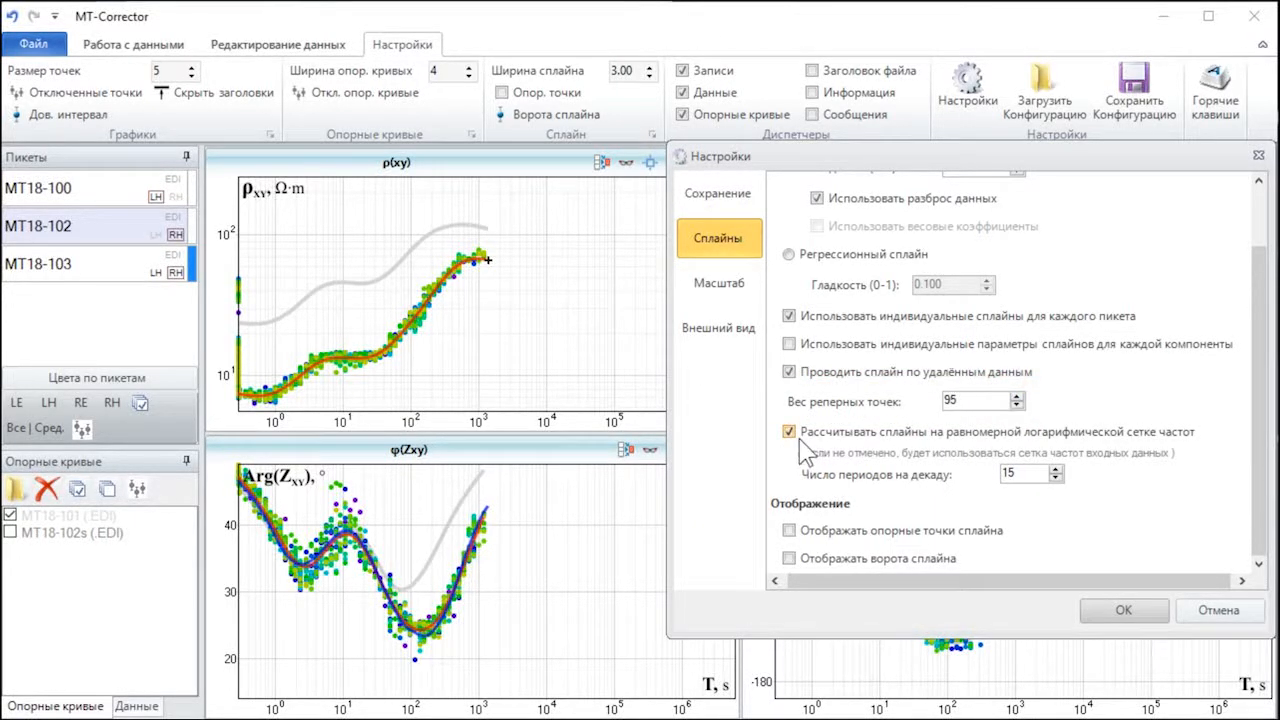
# Step: Toggle the uniform logarithmic frequency grid for splines off and on, and try fewer periods per decade, such as 12, before restoring 15
pyautogui.click(790, 432)
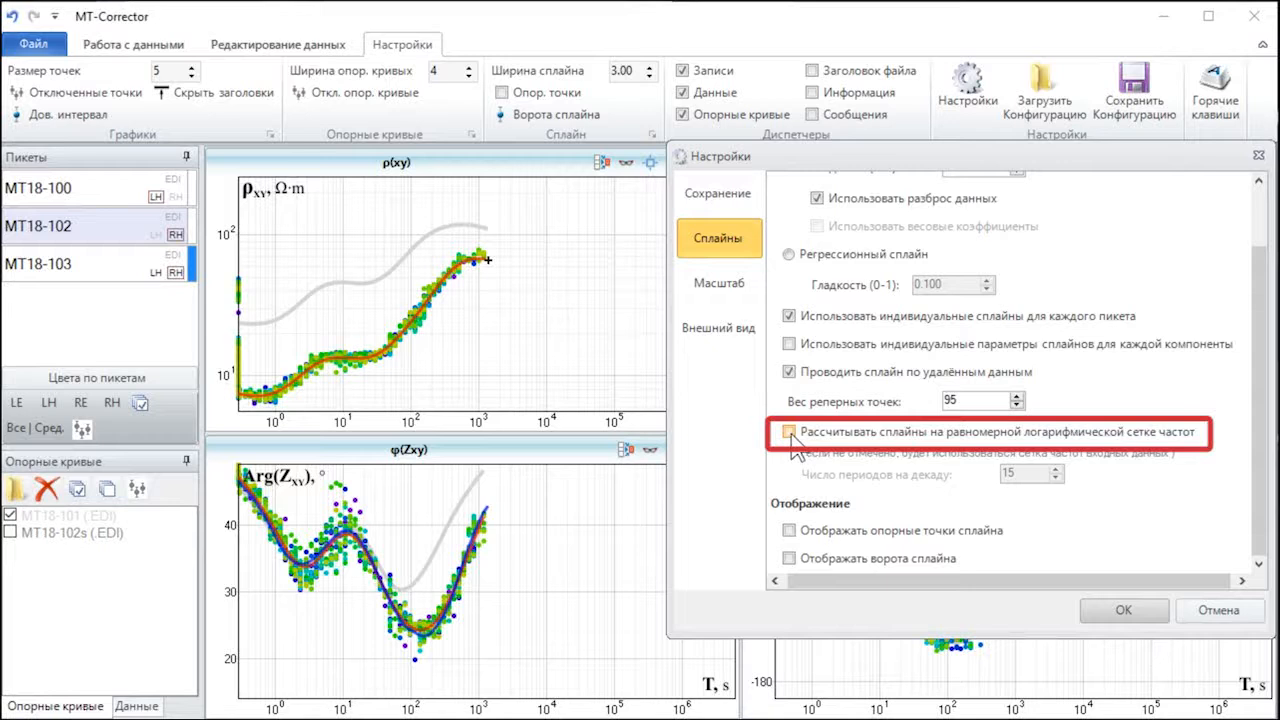
pyautogui.click(790, 432)
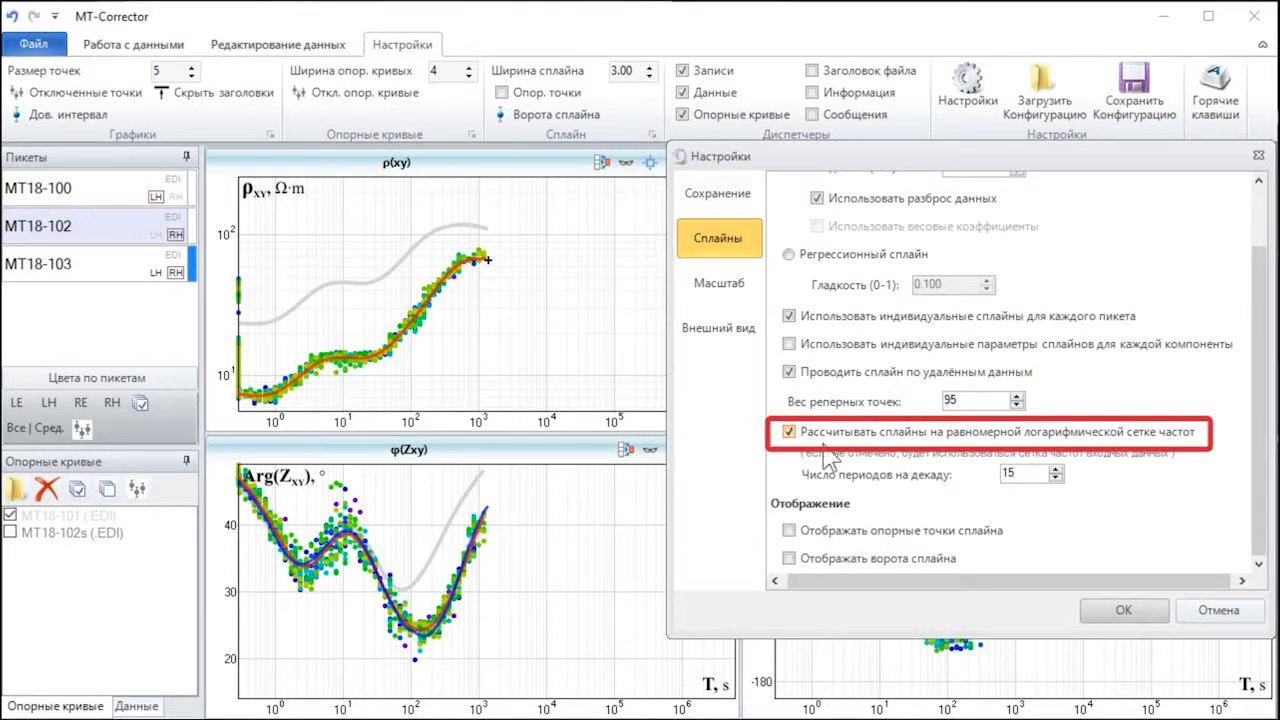
pyautogui.click(1055, 479)
pyautogui.click(1055, 479)
pyautogui.click(1055, 479)
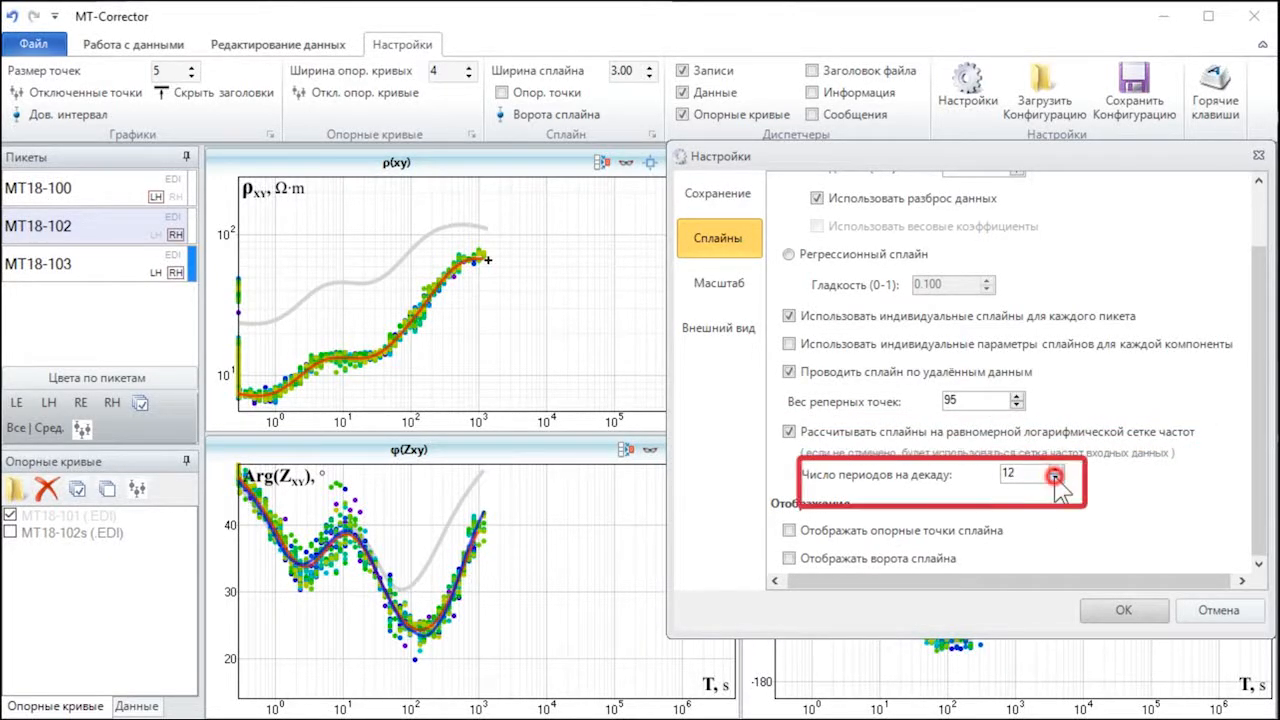
pyautogui.click(1055, 479)
pyautogui.click(1055, 471)
pyautogui.click(1055, 471)
pyautogui.click(1055, 471)
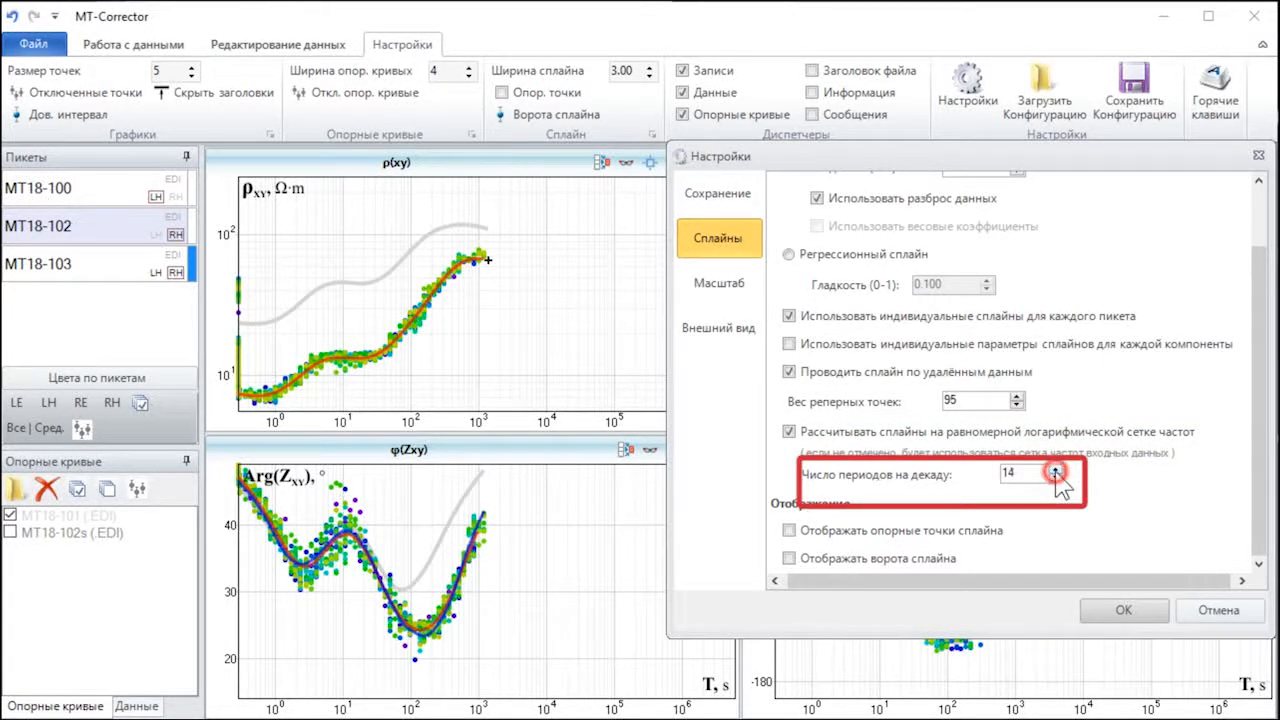
pyautogui.click(1055, 471)
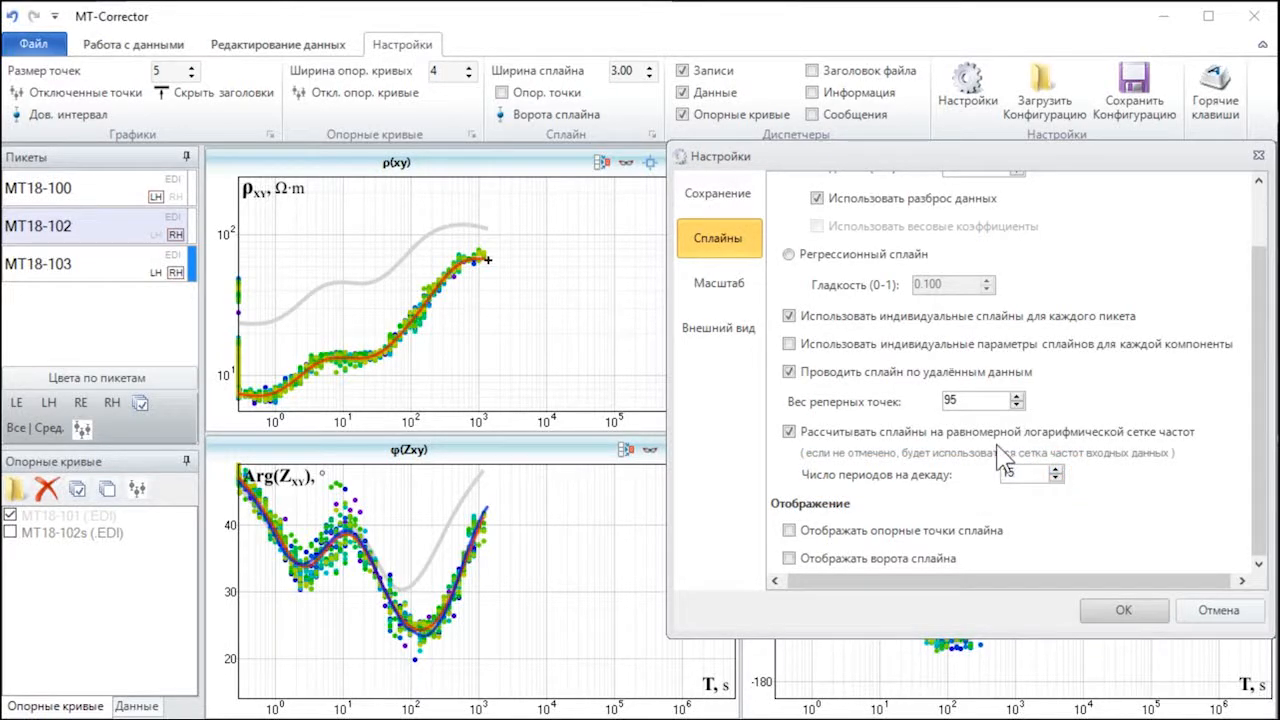
# Step: Try displaying the spline's support points (опорные точки) and spline gates (ворота сплайна) on the plots, switching each off again
pyautogui.scroll(2, 904, 450)
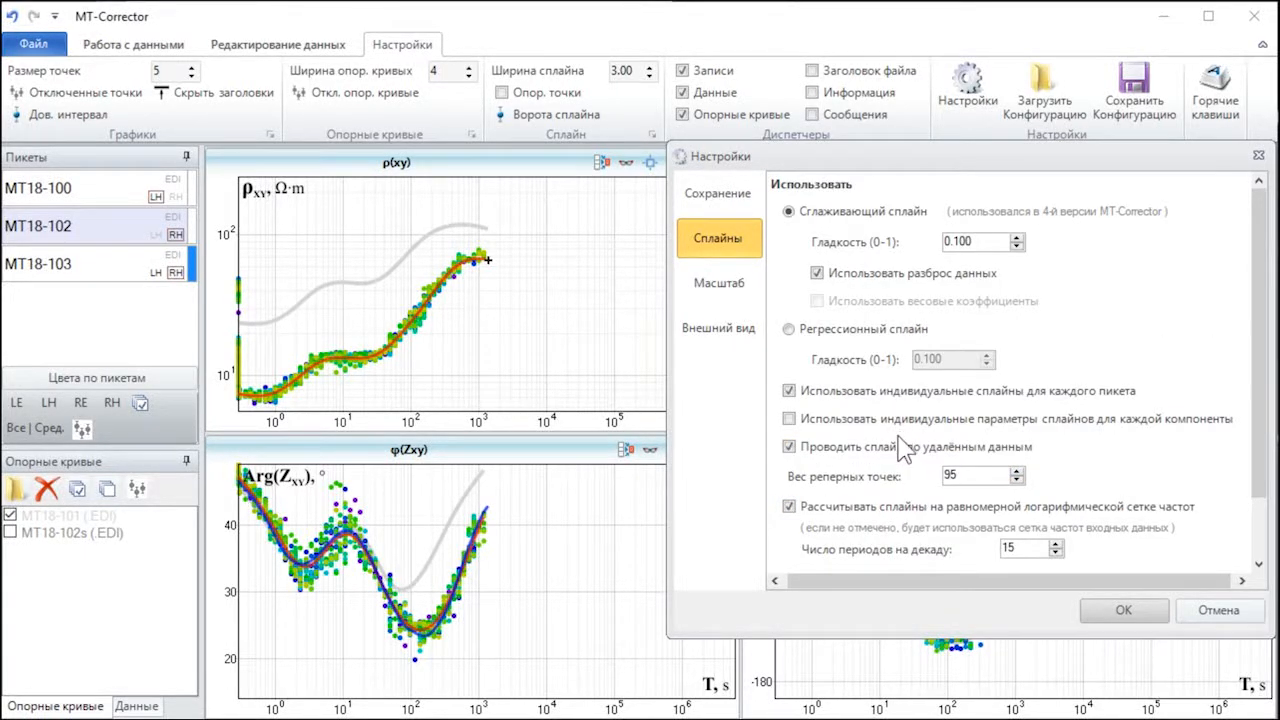
pyautogui.scroll(-2, 904, 450)
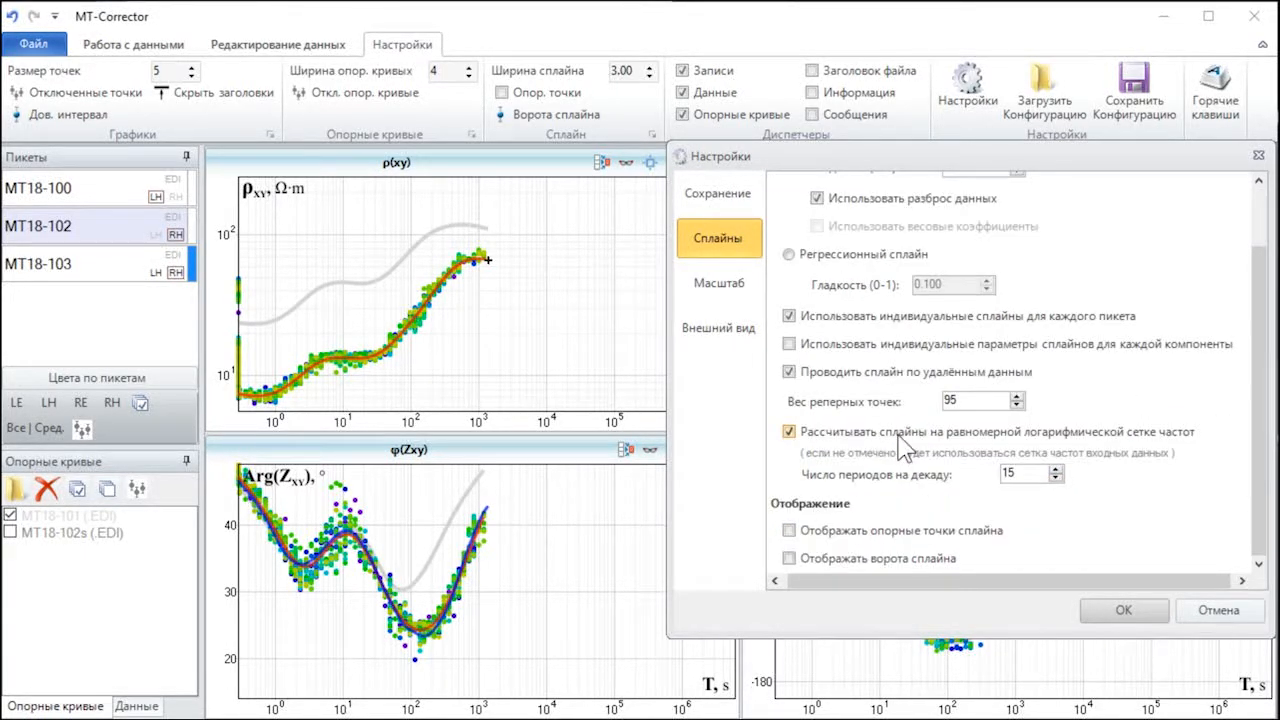
pyautogui.click(790, 532)
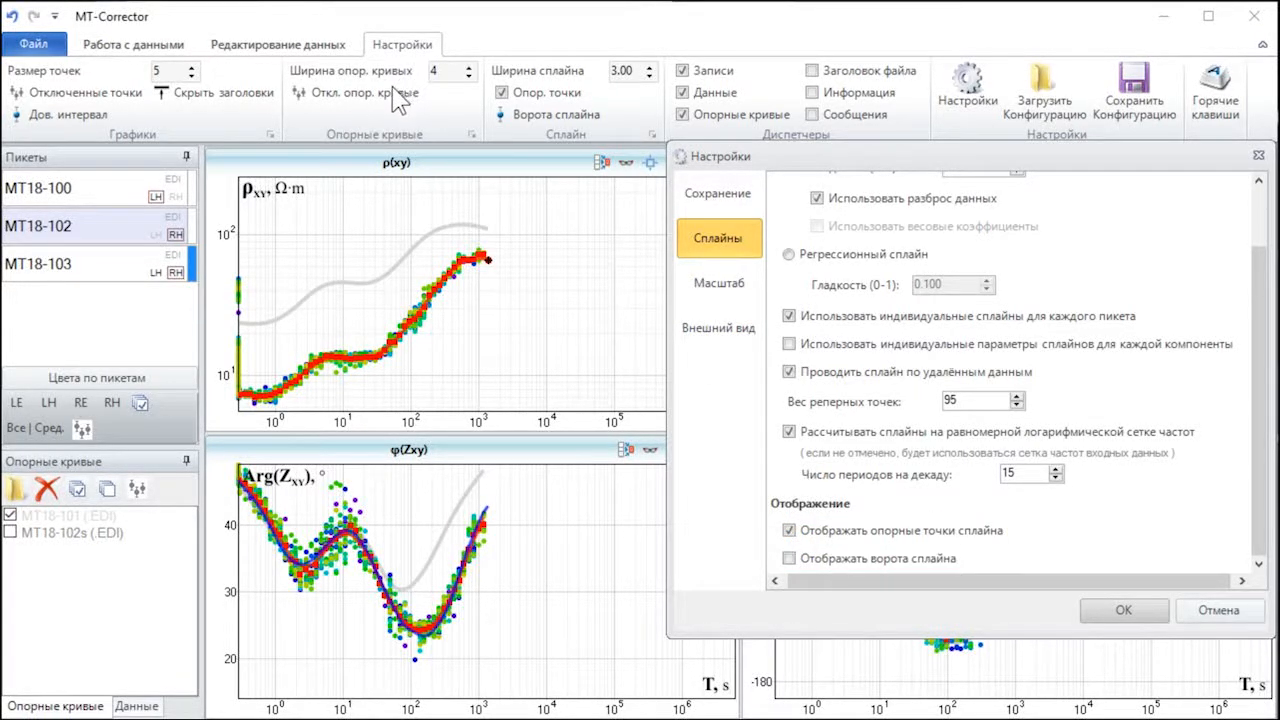
pyautogui.click(503, 92)
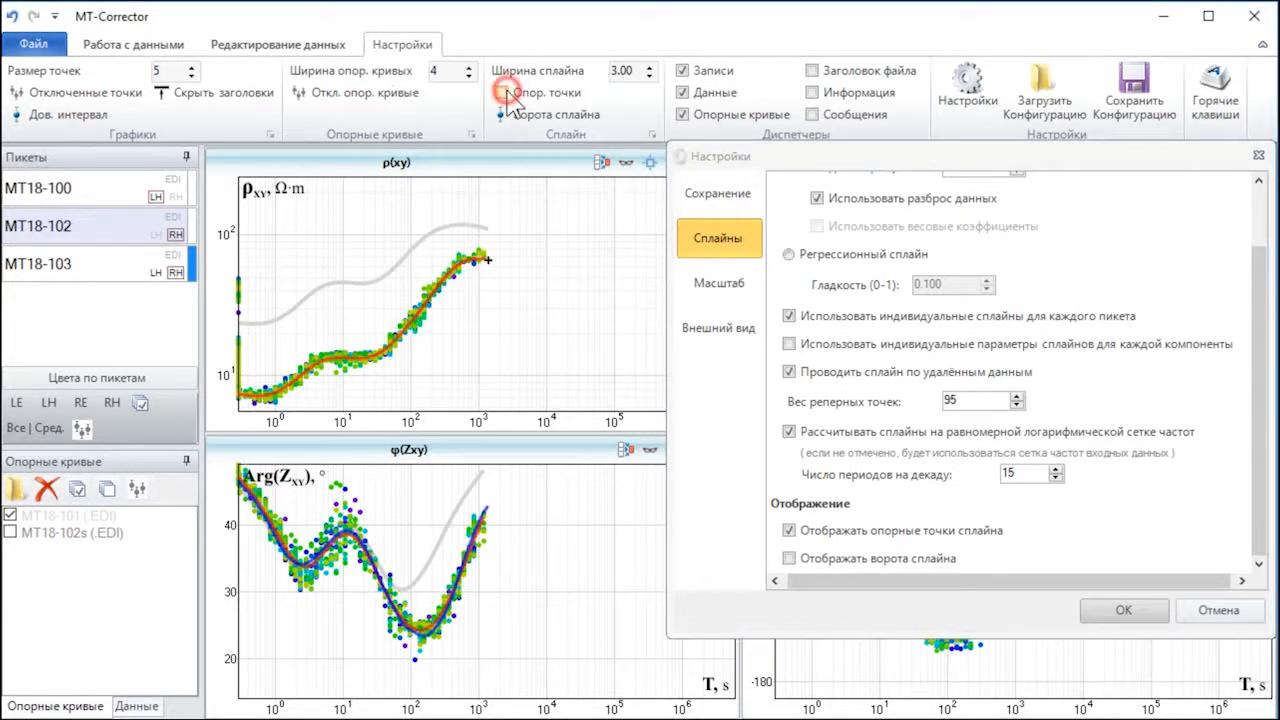
pyautogui.click(792, 559)
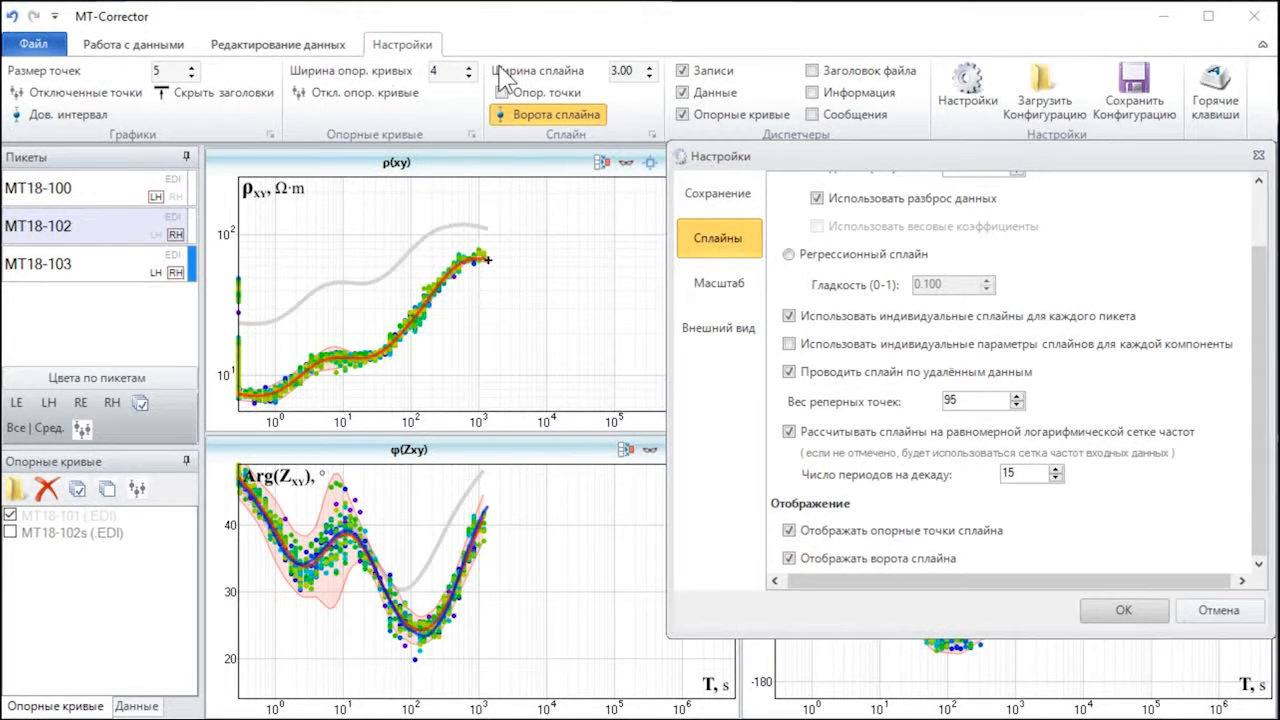
pyautogui.click(540, 114)
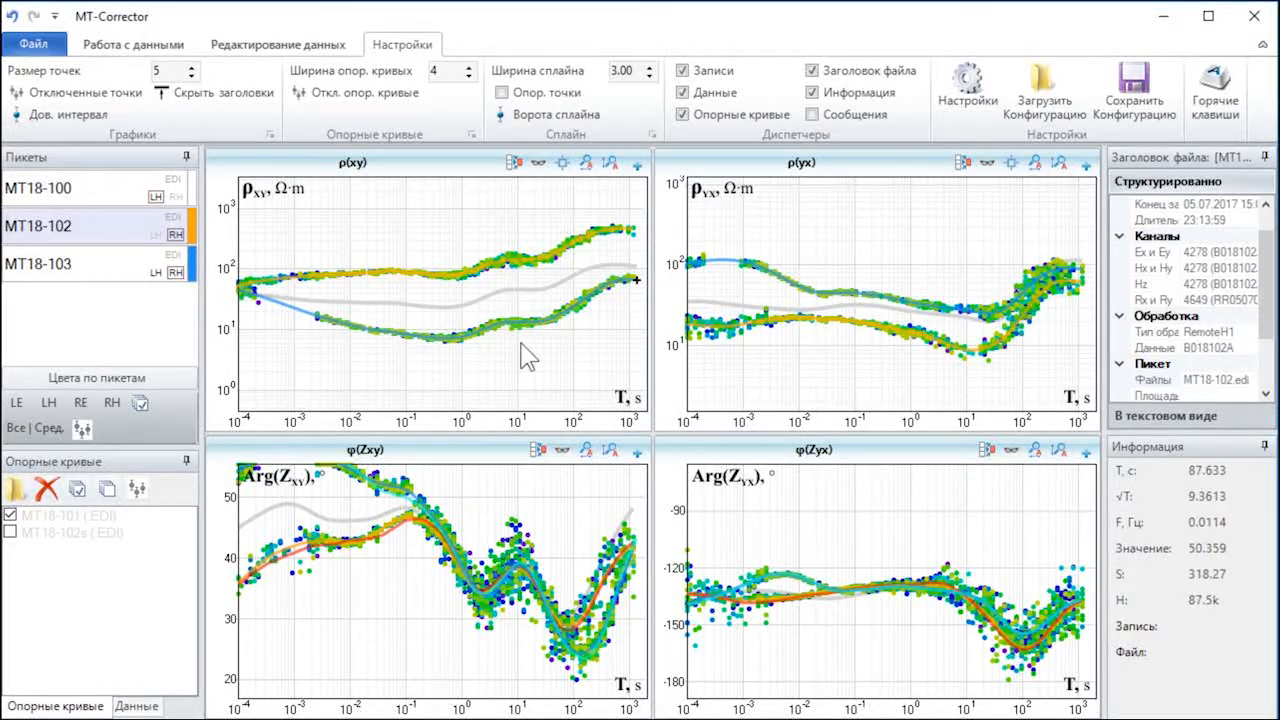
# Step: Try larger spline widths (Ширина сплайна), such as 5.00, and restore the width to 3.00
pyautogui.click(649, 67)
pyautogui.click(649, 67)
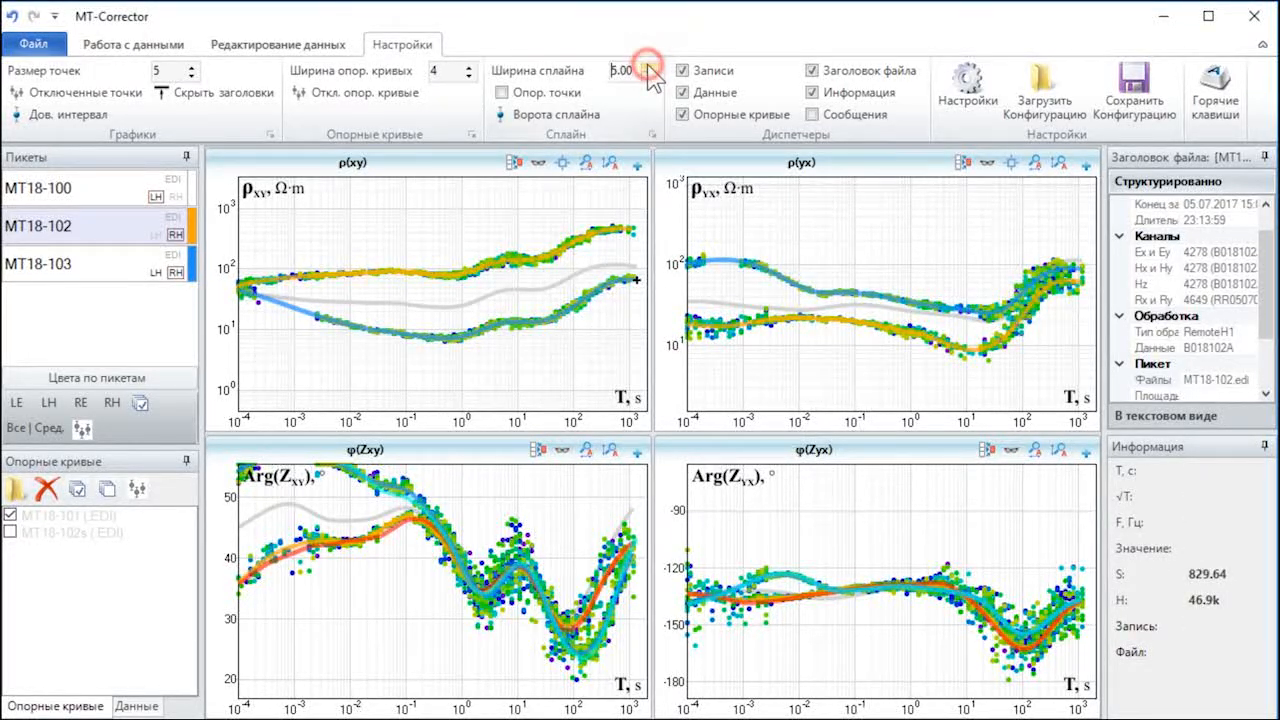
pyautogui.click(649, 67)
pyautogui.click(649, 67)
pyautogui.click(649, 67)
pyautogui.click(649, 76)
pyautogui.click(649, 76)
pyautogui.click(649, 76)
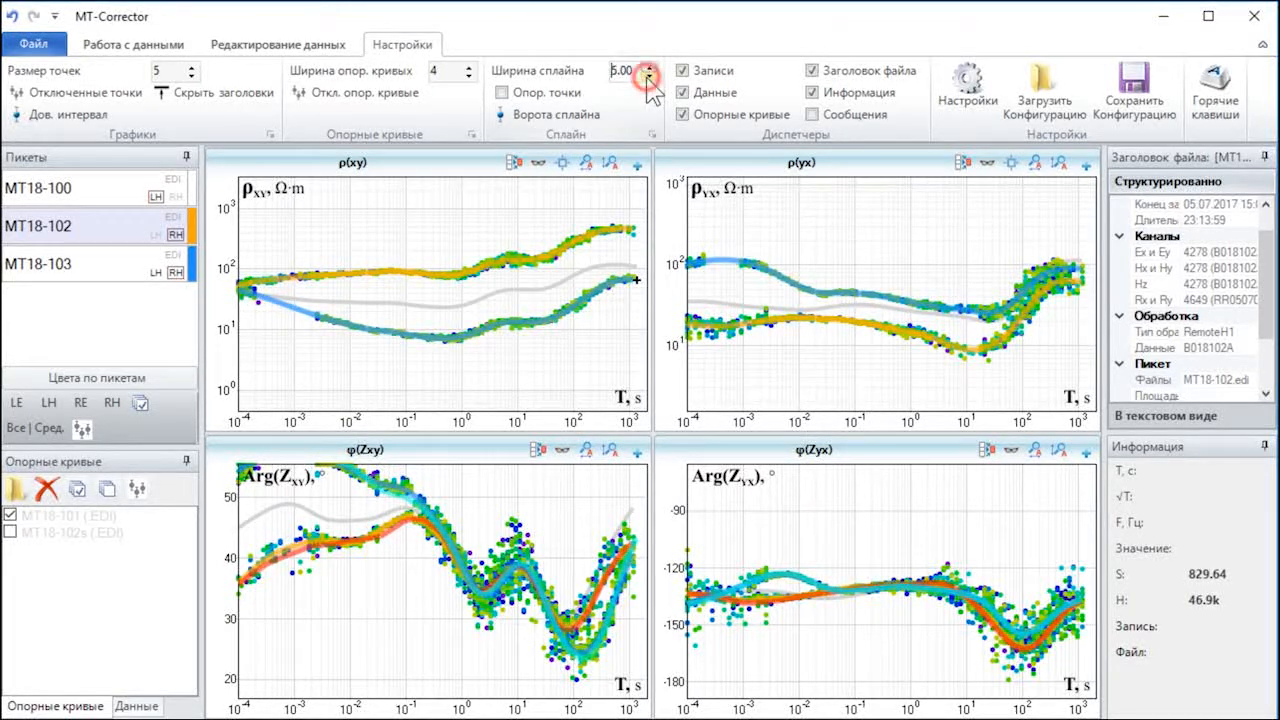
pyautogui.click(649, 76)
pyautogui.click(649, 76)
# Step: Hide station MT18-102, show reference curve MT18-102s on the plots, and set the reference curve width (Ширина опор. кривых) to 5
pyautogui.click(108, 224)
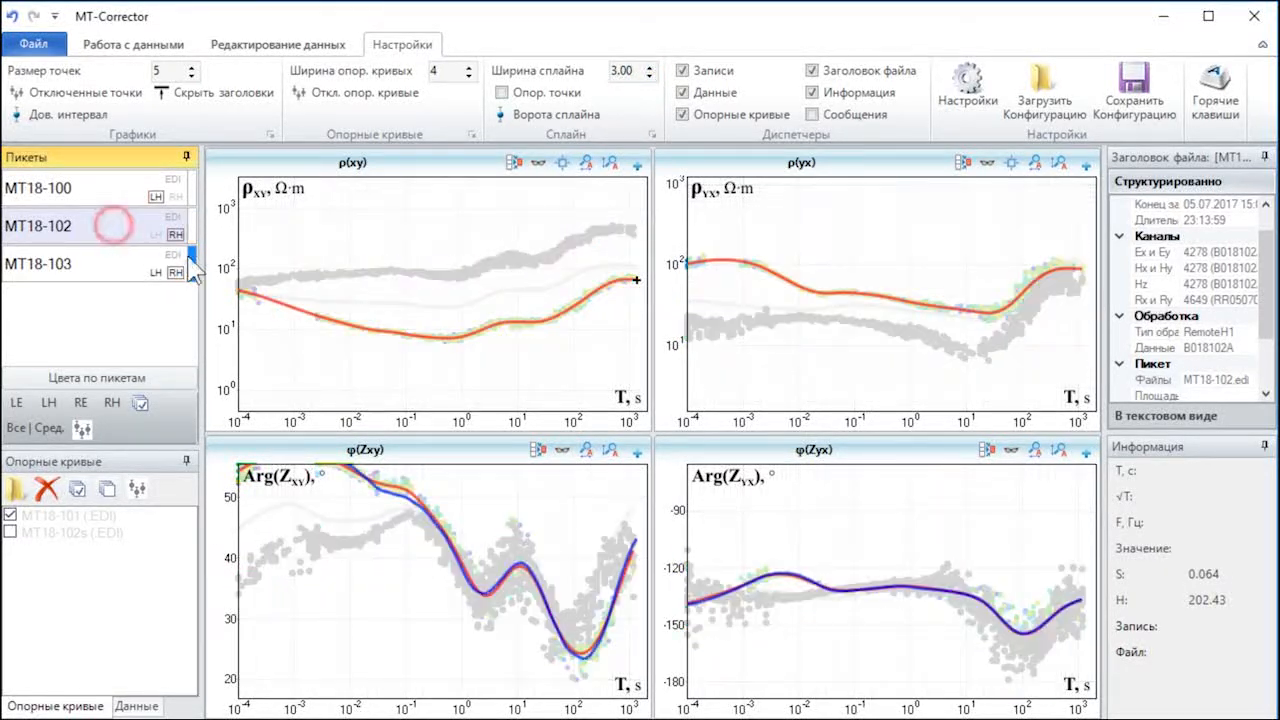
pyautogui.click(10, 532)
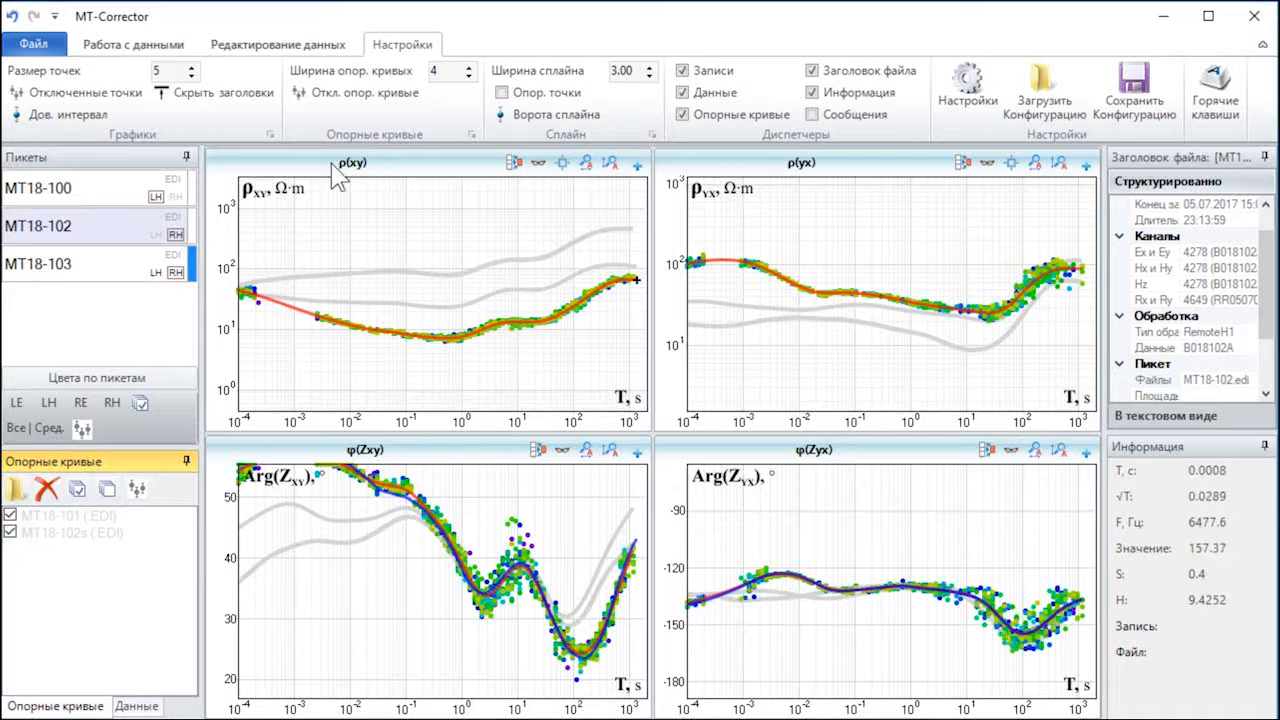
pyautogui.click(467, 70)
pyautogui.click(468, 76)
pyautogui.click(468, 76)
pyautogui.click(468, 76)
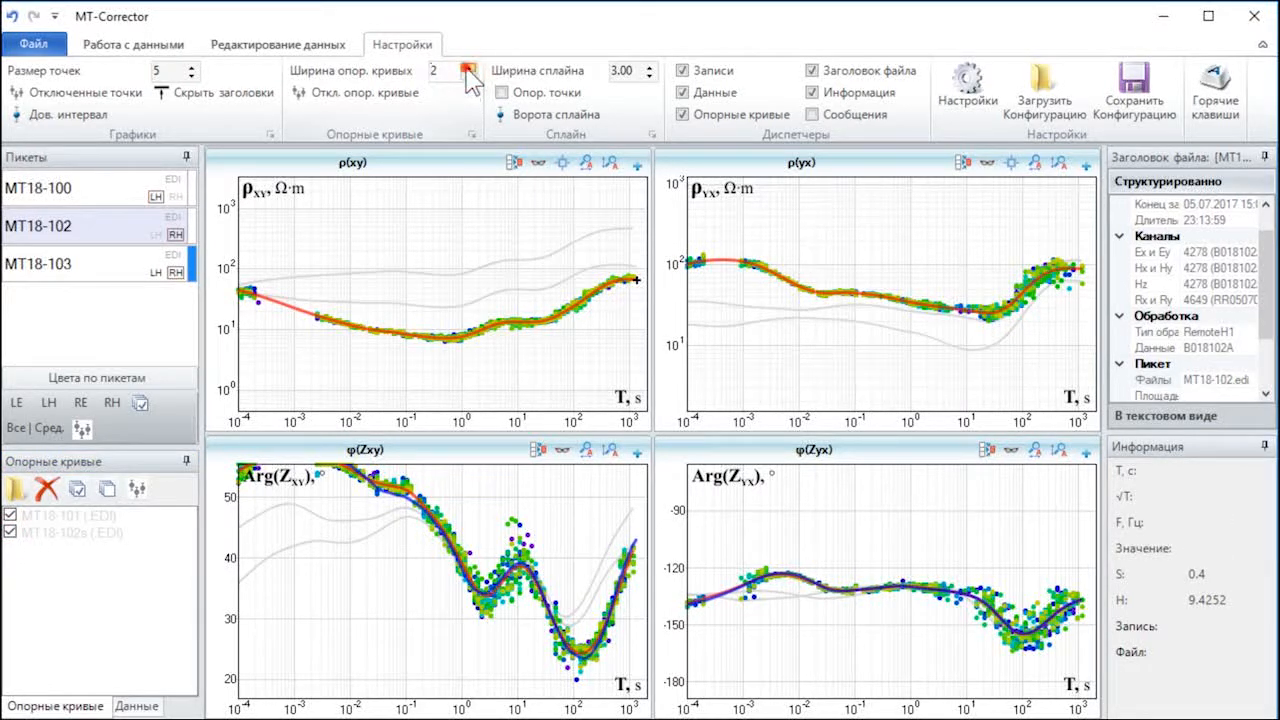
pyautogui.click(468, 68)
pyautogui.click(468, 68)
pyautogui.click(468, 68)
# Step: Hide reference curve MT18-102s and toggle the display of disabled reference curves (Откл. опор. кривые) on and off
pyautogui.click(10, 532)
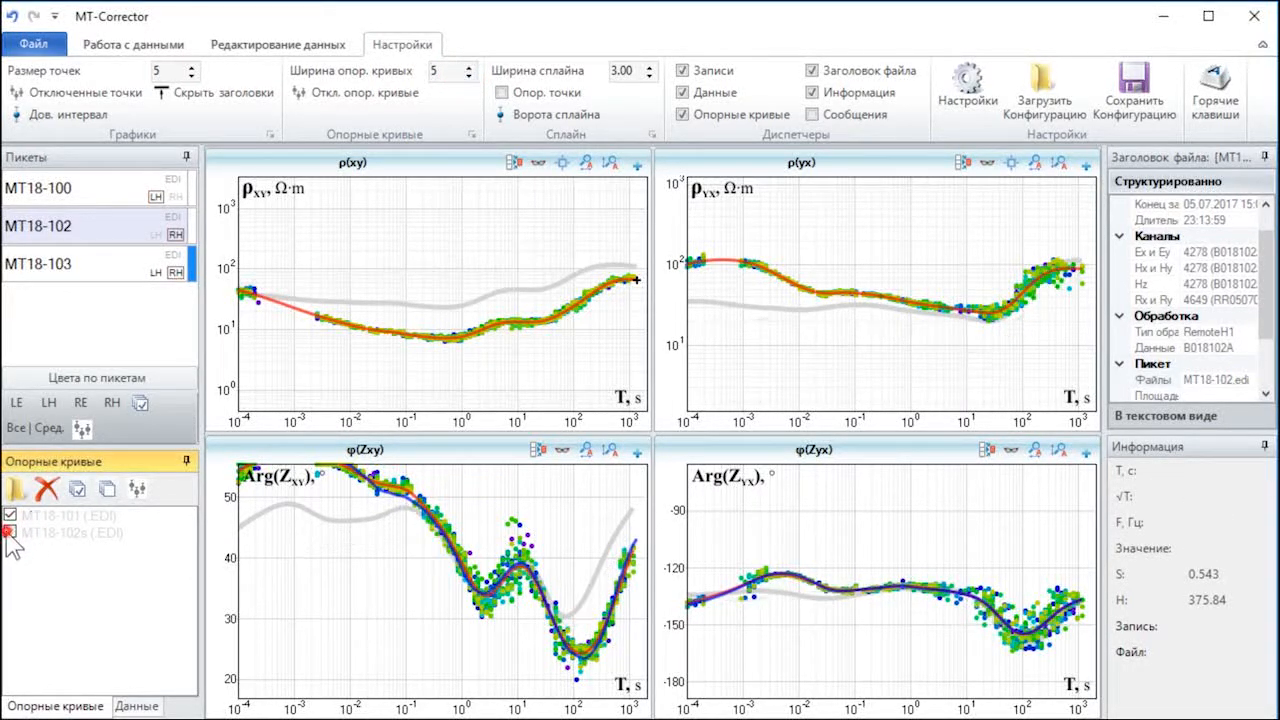
pyautogui.click(366, 95)
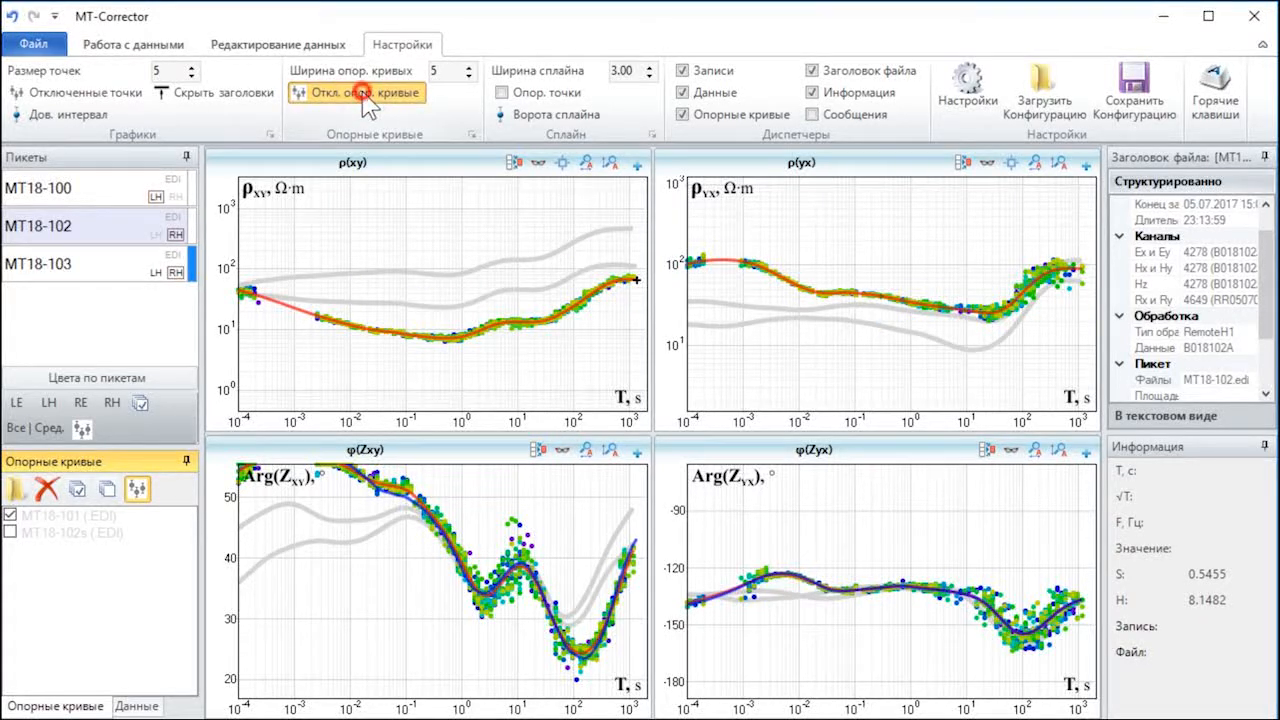
pyautogui.click(366, 95)
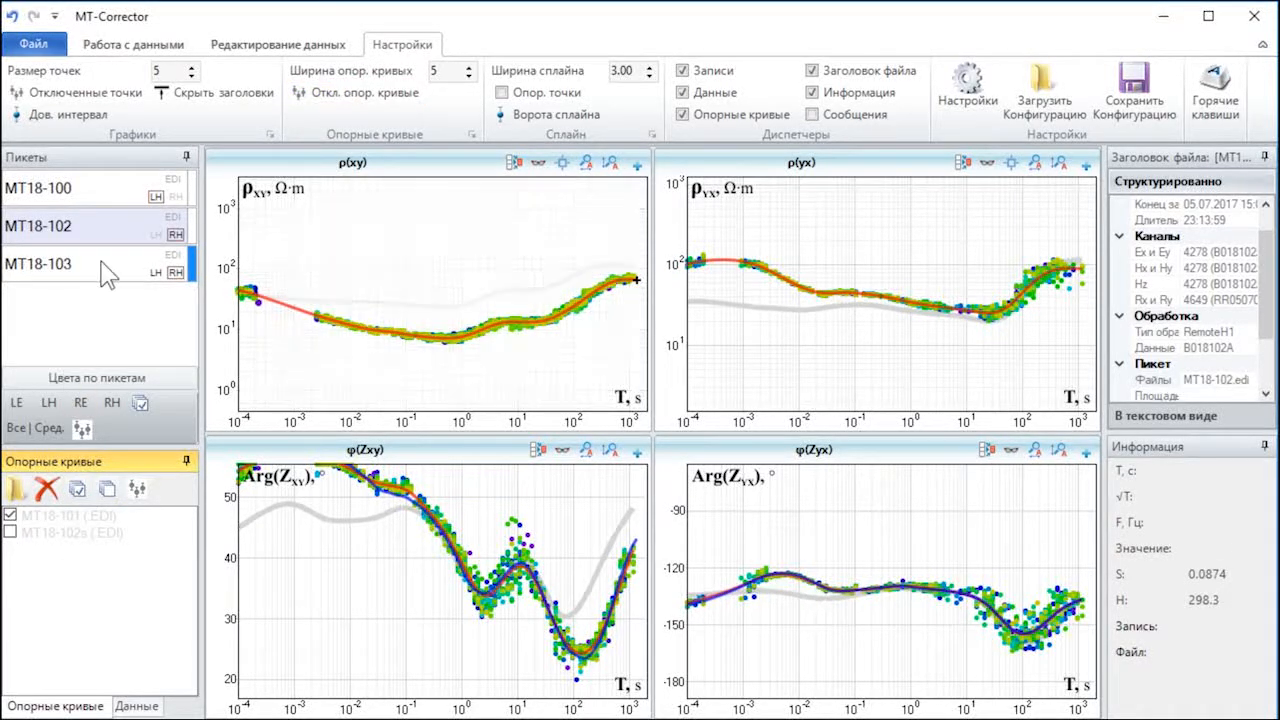
# Step: Move station MT18-102 into the reference curves to preview it, and move reference curve MT18-102s into the stations and display it
pyautogui.moveTo(108, 223); pyautogui.dragTo(65, 557)
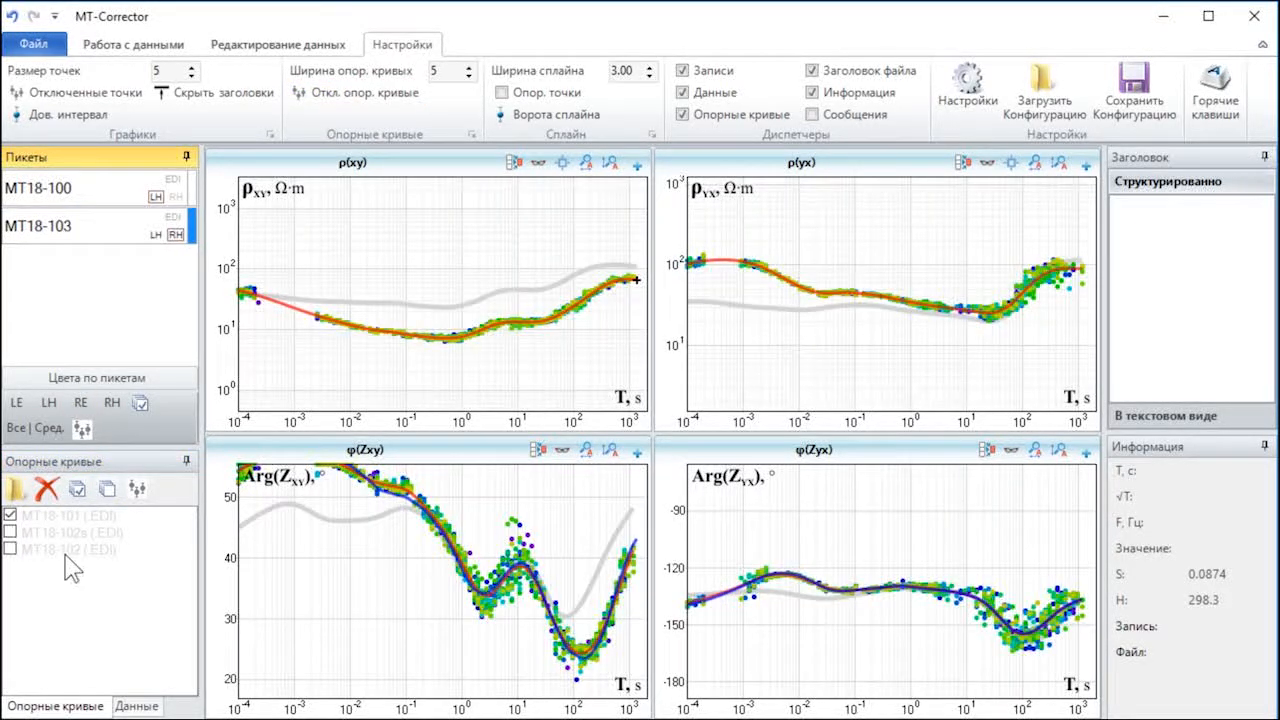
pyautogui.click(10, 550)
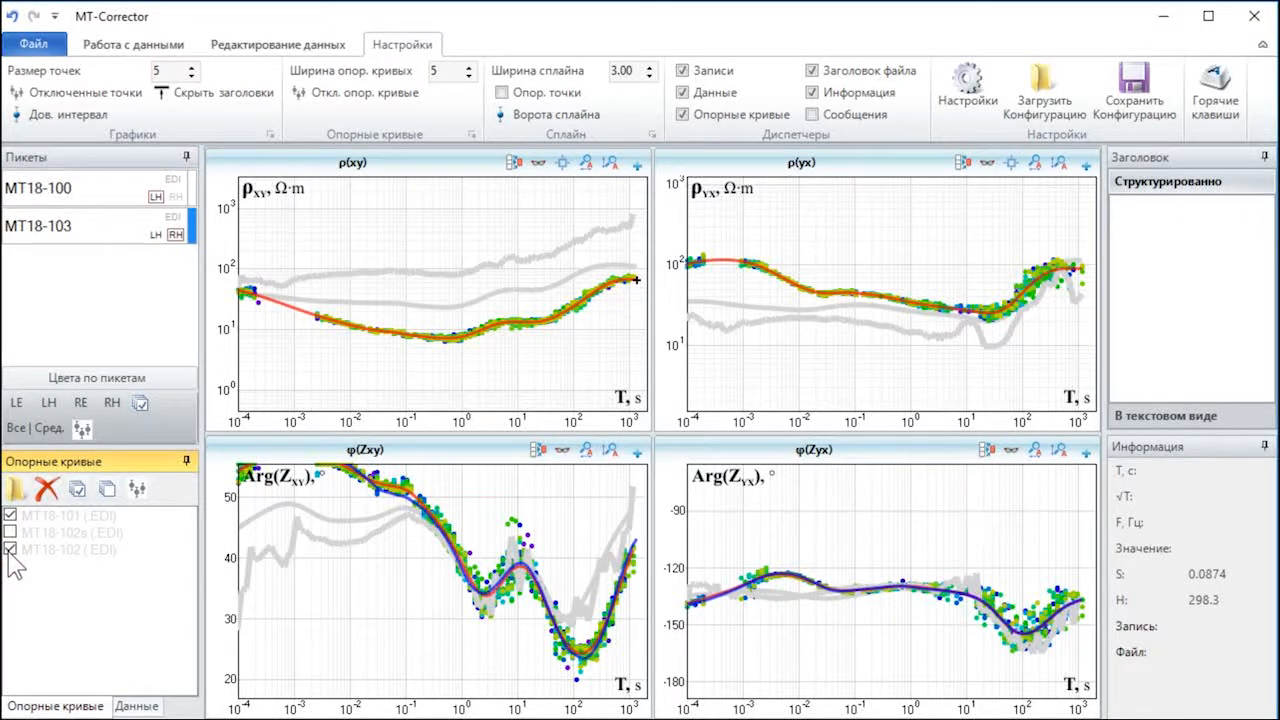
pyautogui.click(10, 550)
pyautogui.moveTo(55, 532); pyautogui.dragTo(62, 272)
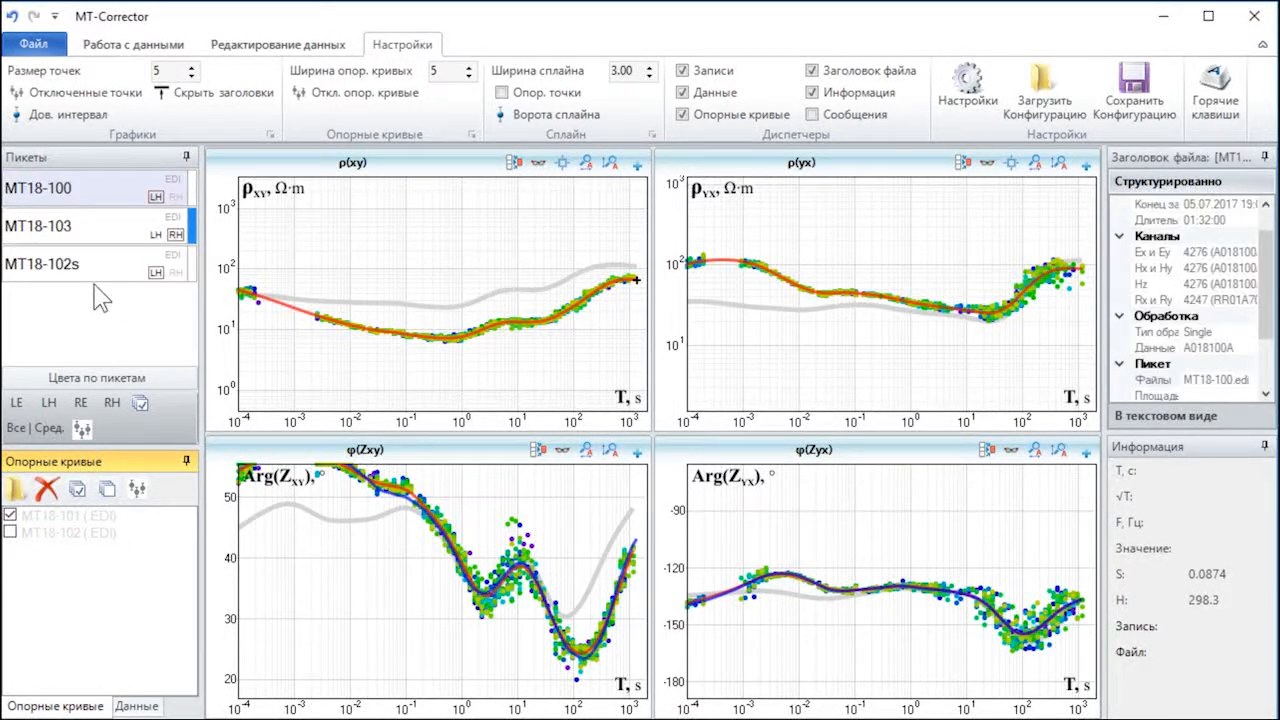
pyautogui.click(57, 266)
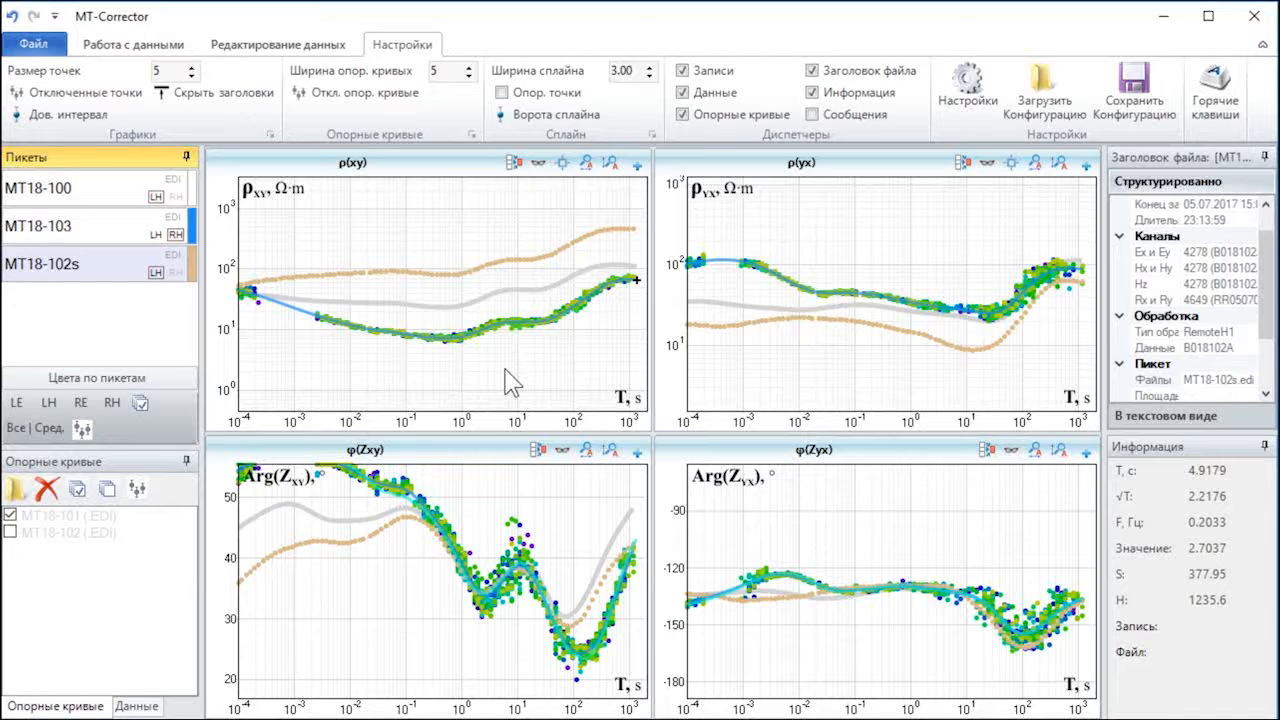
# Step: Return MT18-102s to the reference curves and MT18-102 to the stations, displaying station MT18-102 on the plots
pyautogui.click(105, 268)
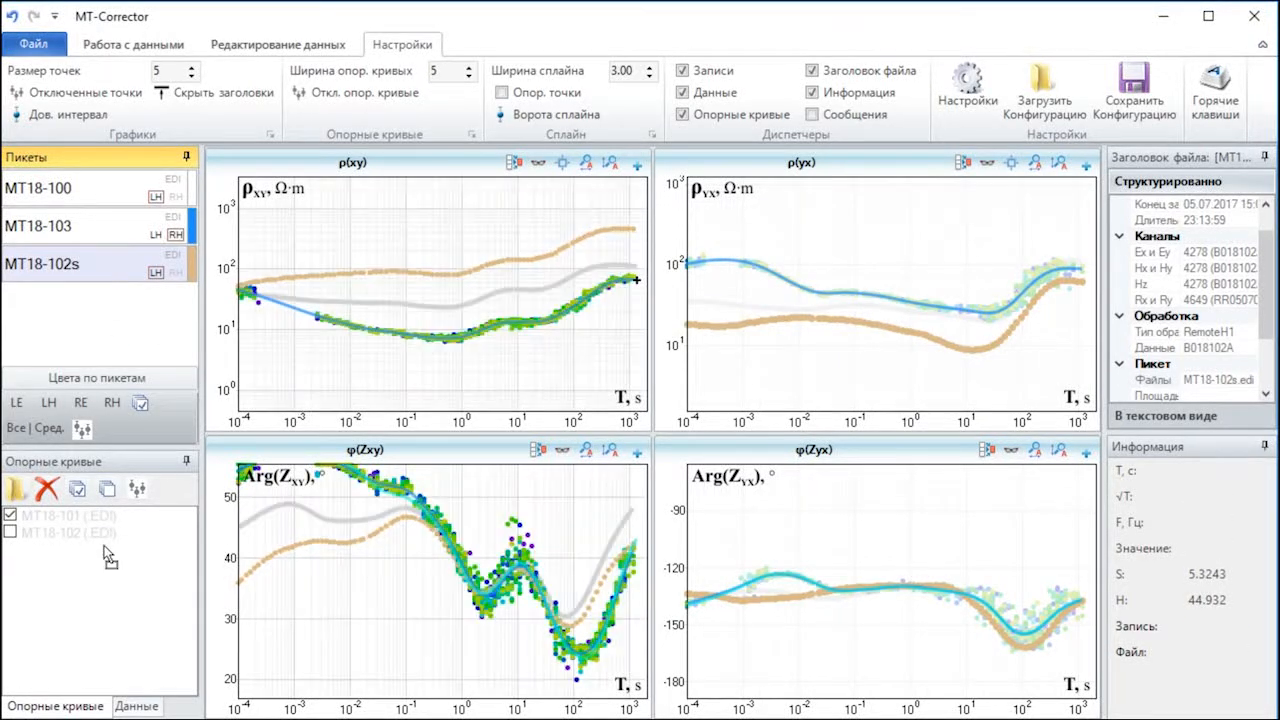
pyautogui.moveTo(110, 558); pyautogui.dragTo(114, 300)
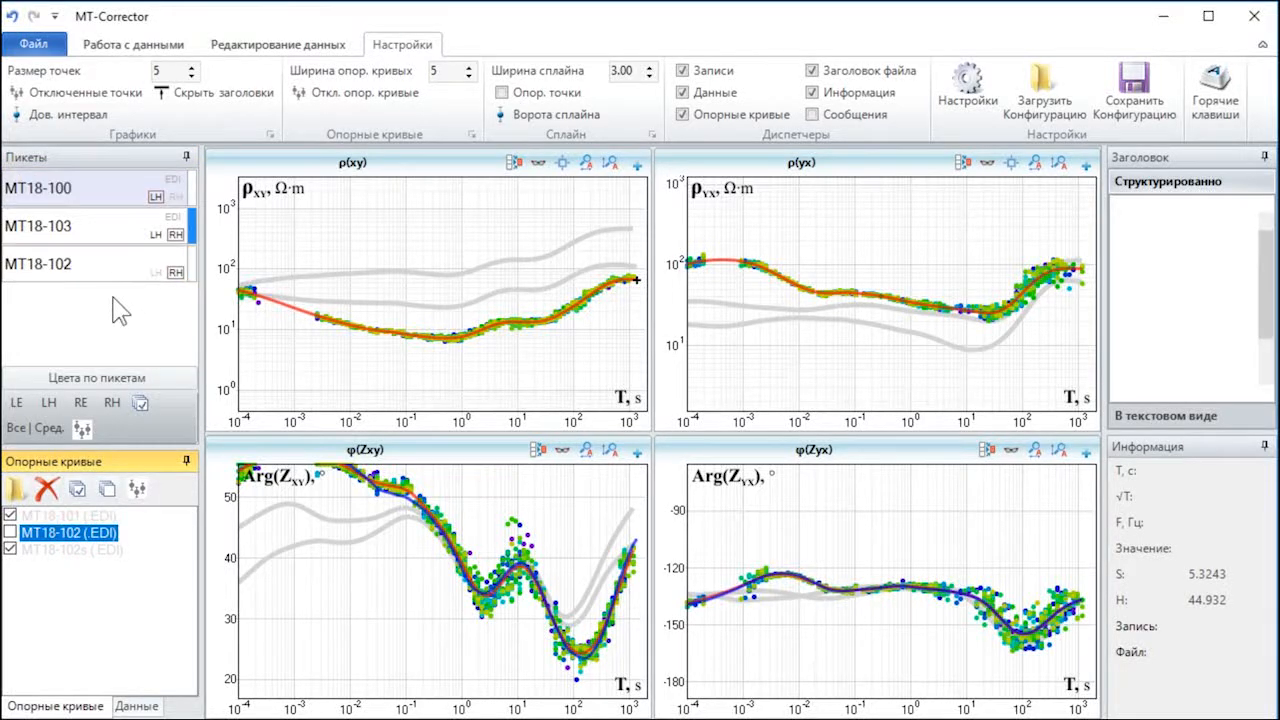
pyautogui.click(107, 268)
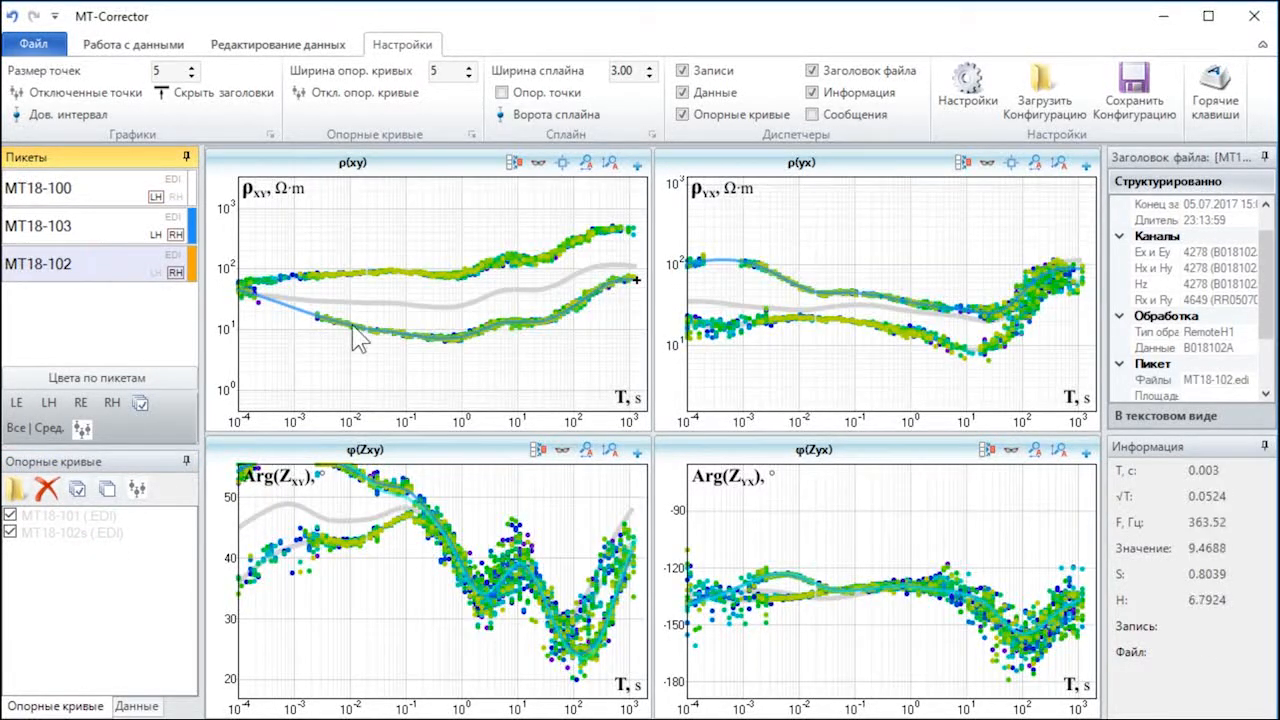
# Step: Try a larger point size (Размер точек) of 8 on the plots and set it to 4
pyautogui.moveTo(420, 309); pyautogui.dragTo(323, 371)
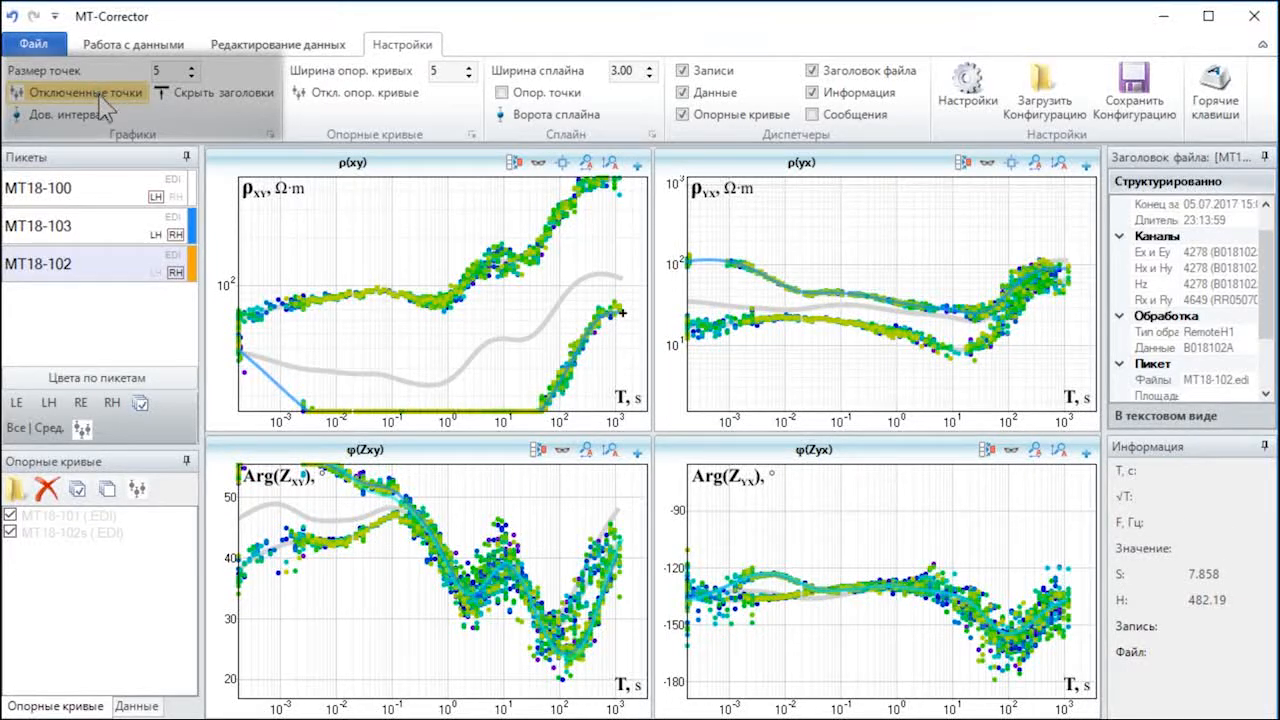
pyautogui.click(190, 66)
pyautogui.click(190, 66)
pyautogui.click(190, 66)
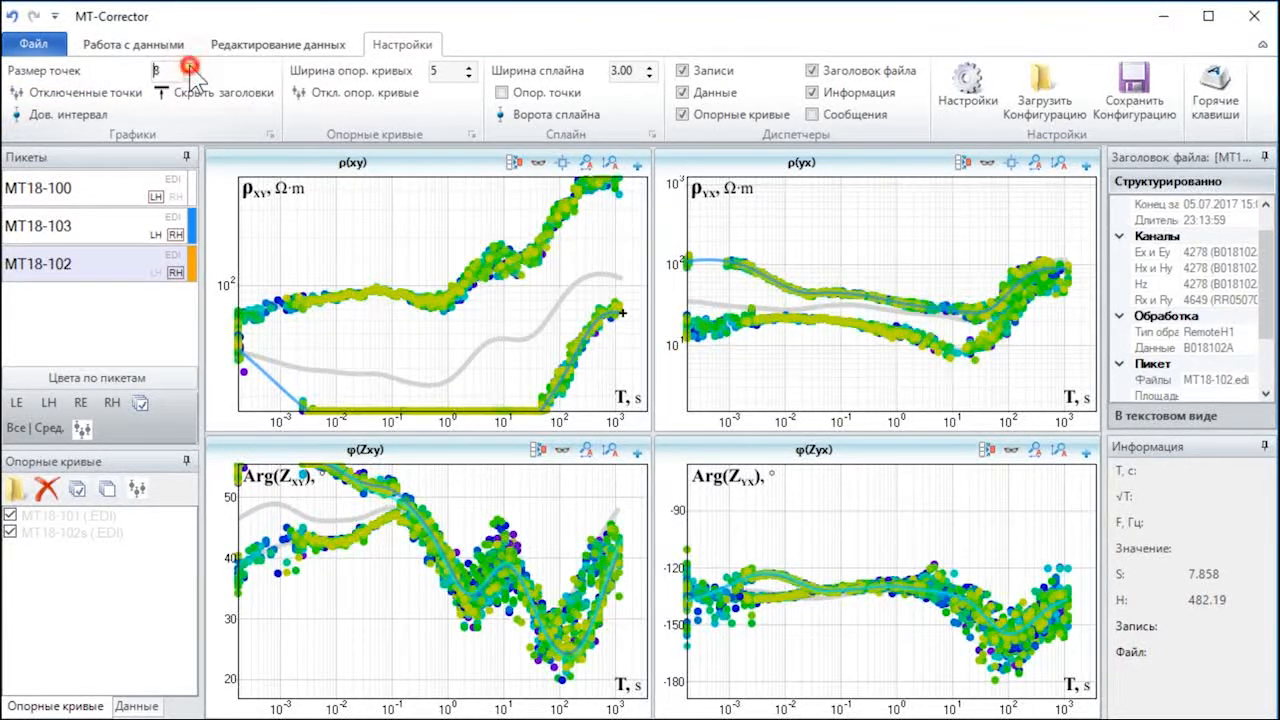
pyautogui.click(190, 75)
pyautogui.click(190, 75)
pyautogui.click(190, 75)
pyautogui.click(190, 75)
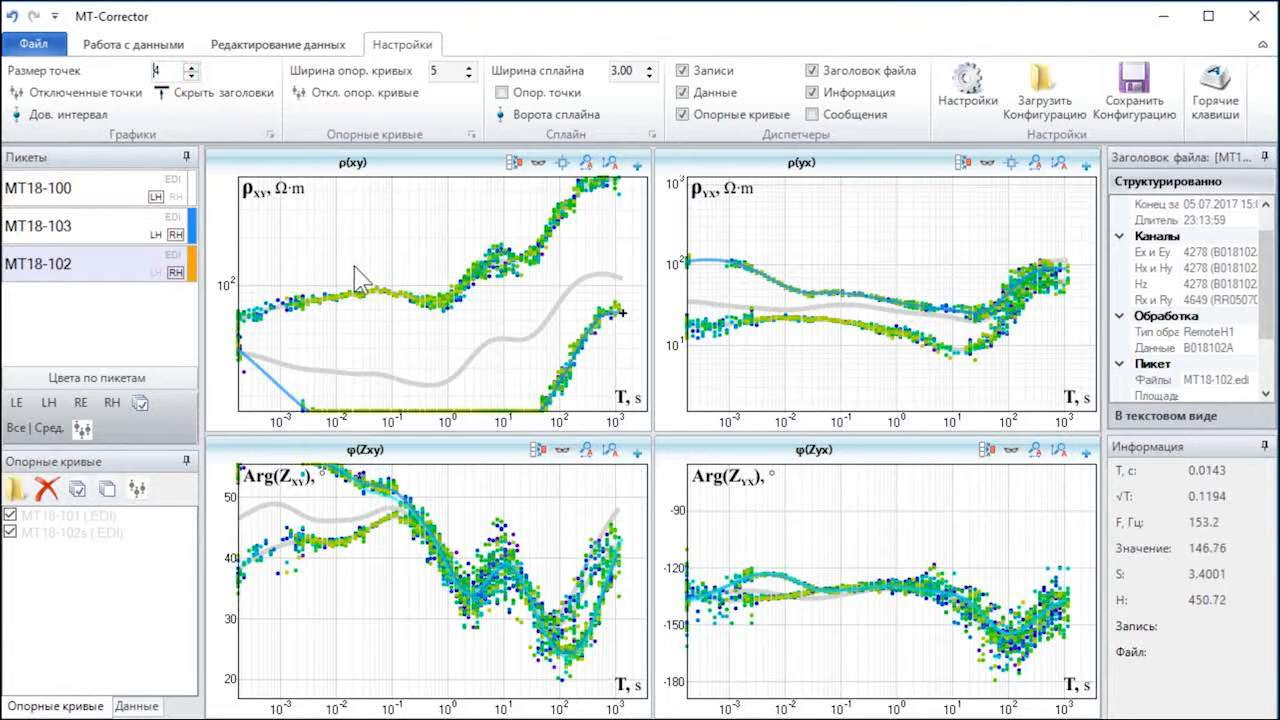
pyautogui.scroll(-3, 353, 265)
# Step: Configure the plots to show averaged data with disabled points (Отключенные точки) and confidence intervals (Дов. интервал), and hide the plot headers
pyautogui.click(44, 435)
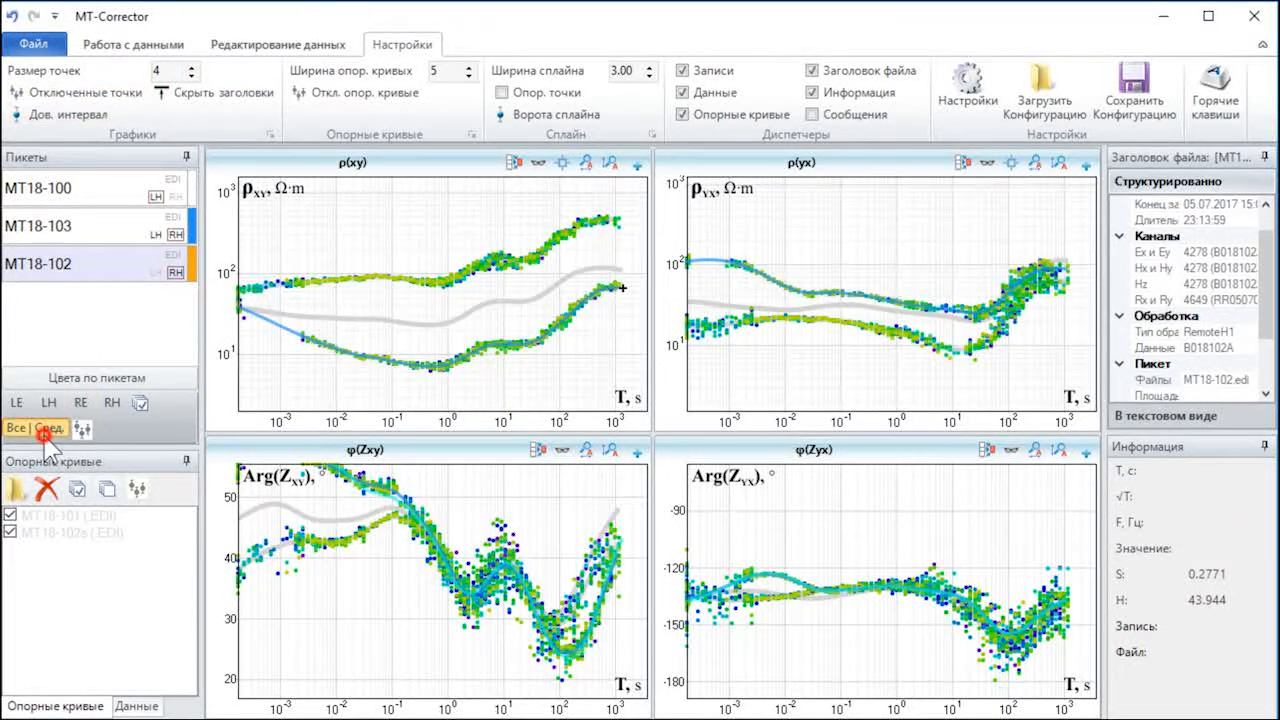
pyautogui.click(100, 93)
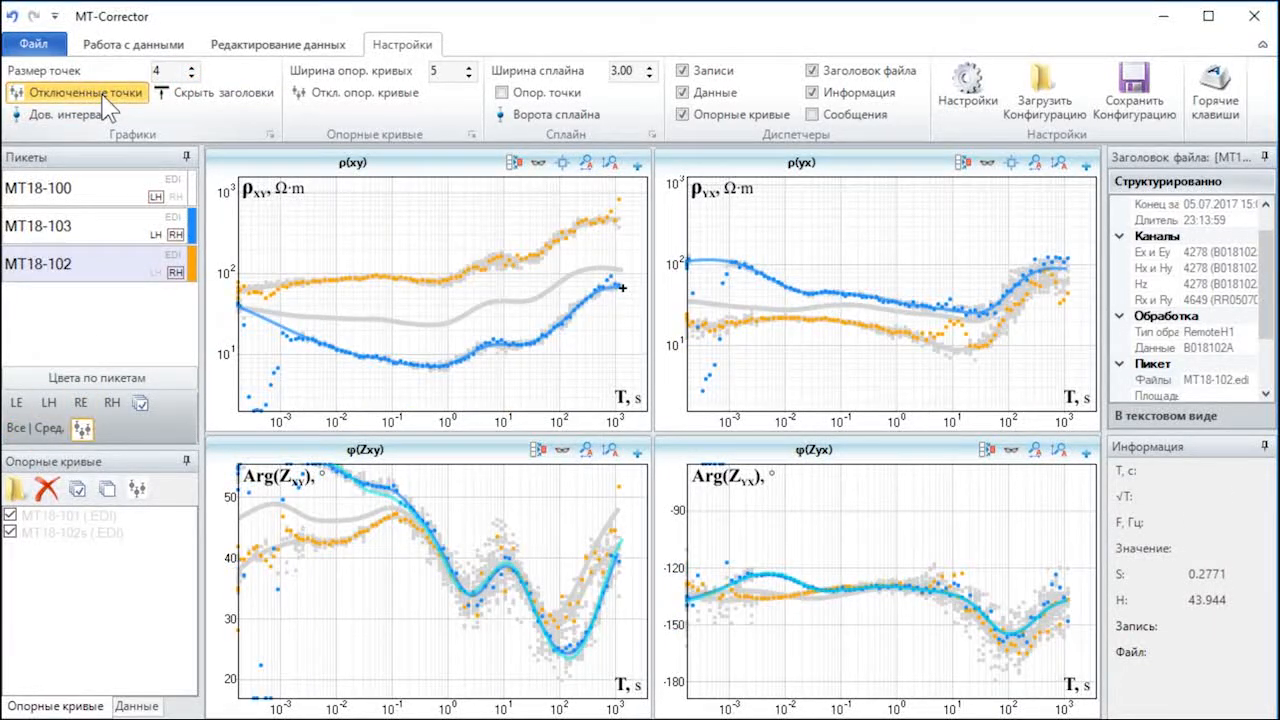
pyautogui.click(76, 118)
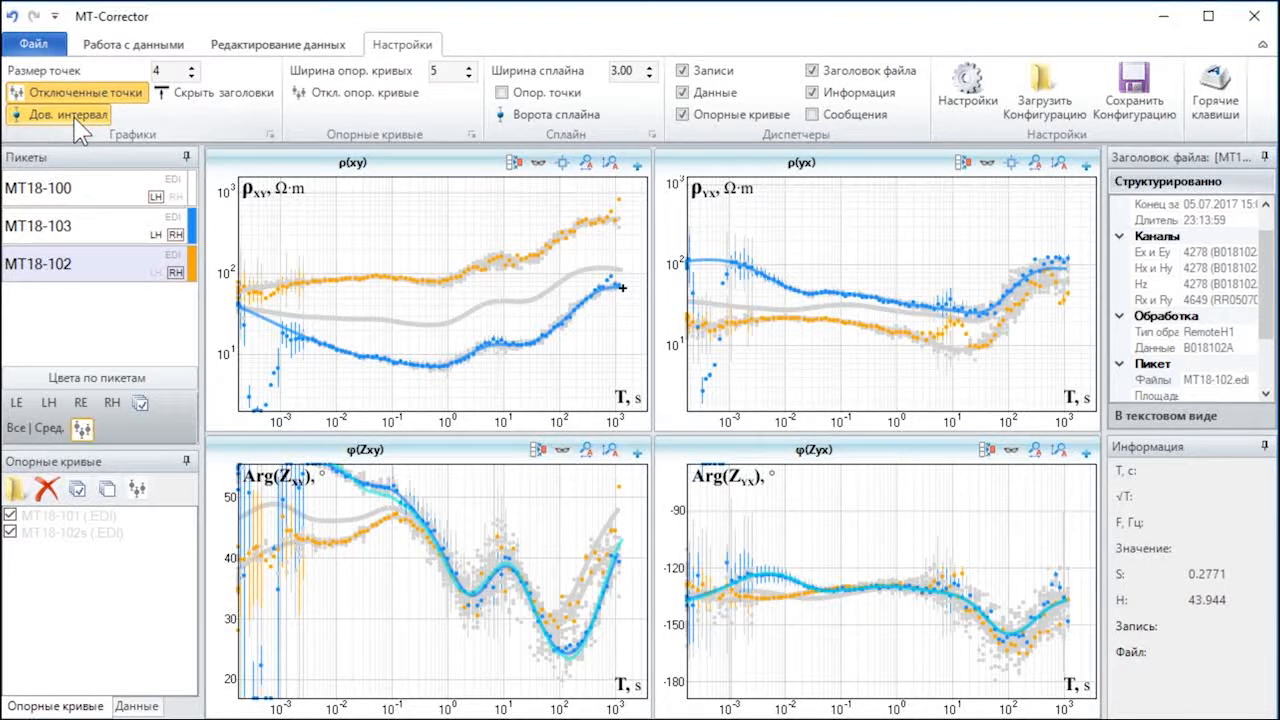
pyautogui.click(202, 97)
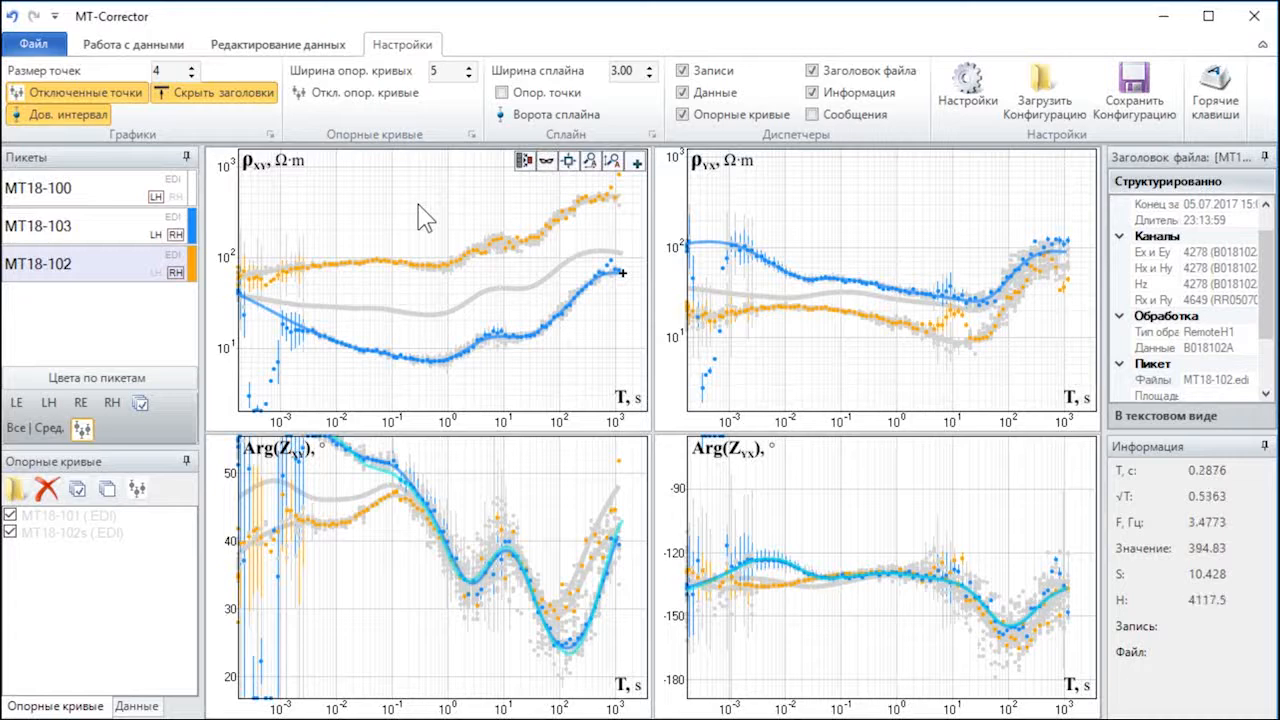
# Step: Show the plot headers again and hide the file header (Заголовок файла) and information (Информация) managers
pyautogui.press('F12')
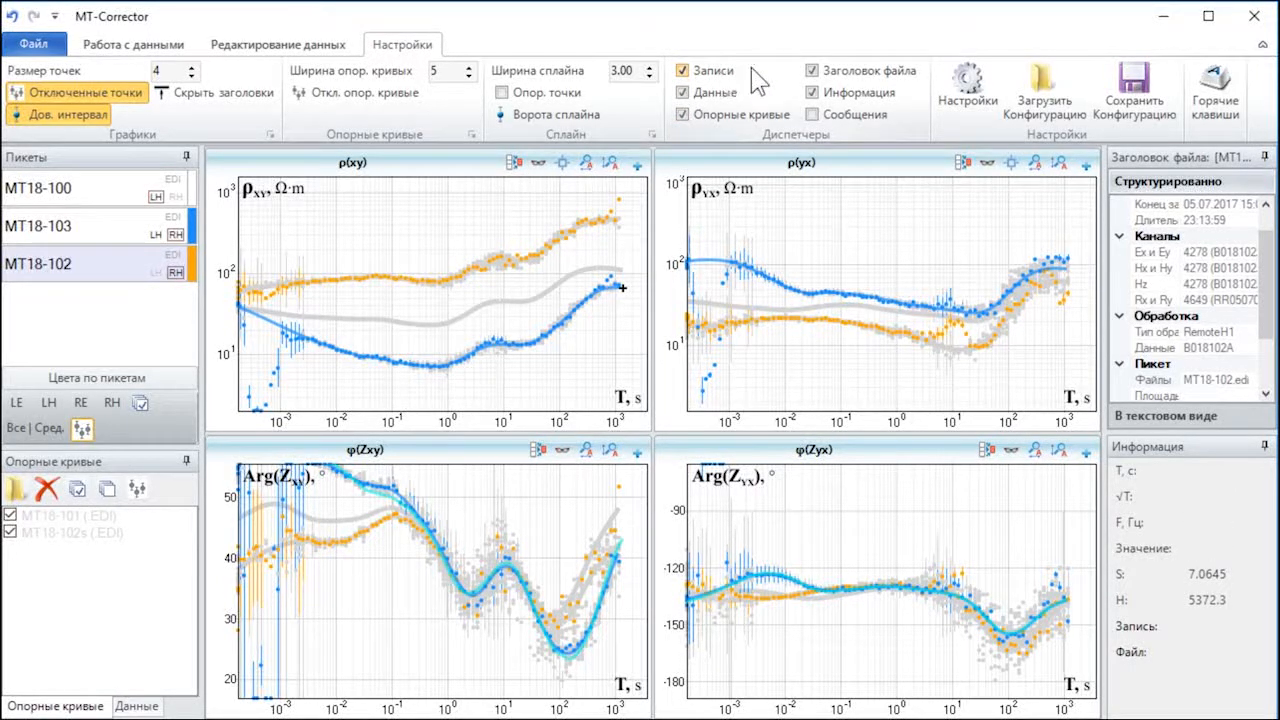
pyautogui.click(812, 71)
pyautogui.click(812, 92)
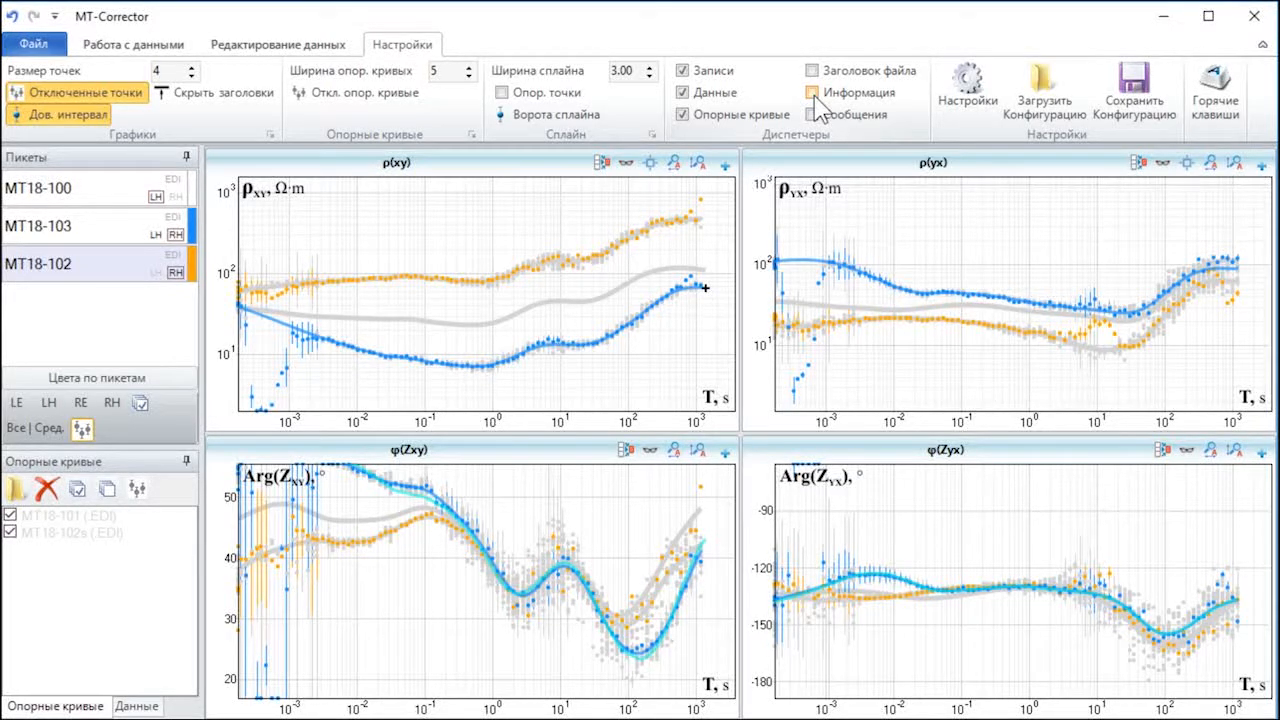
# Step: Hide the Опорные кривые, Данные and Записи managers to enlarge the plots, and show all three again
pyautogui.click(683, 114)
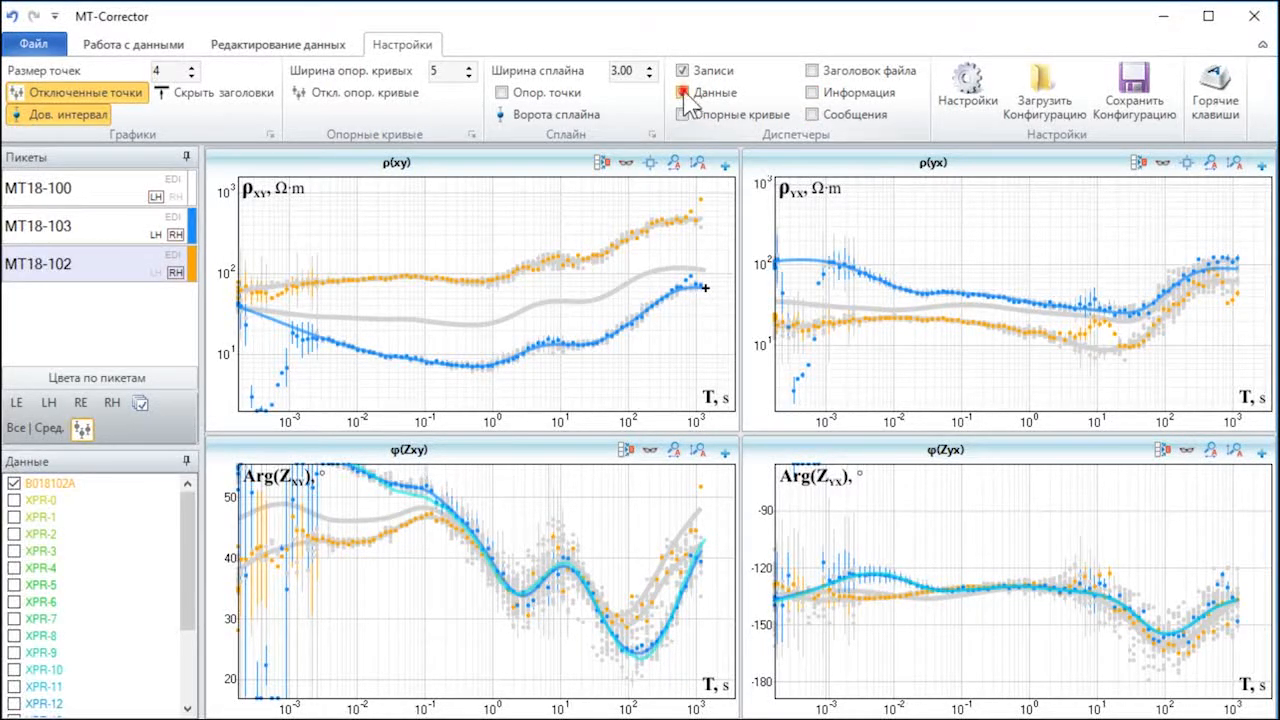
pyautogui.click(683, 92)
pyautogui.click(685, 71)
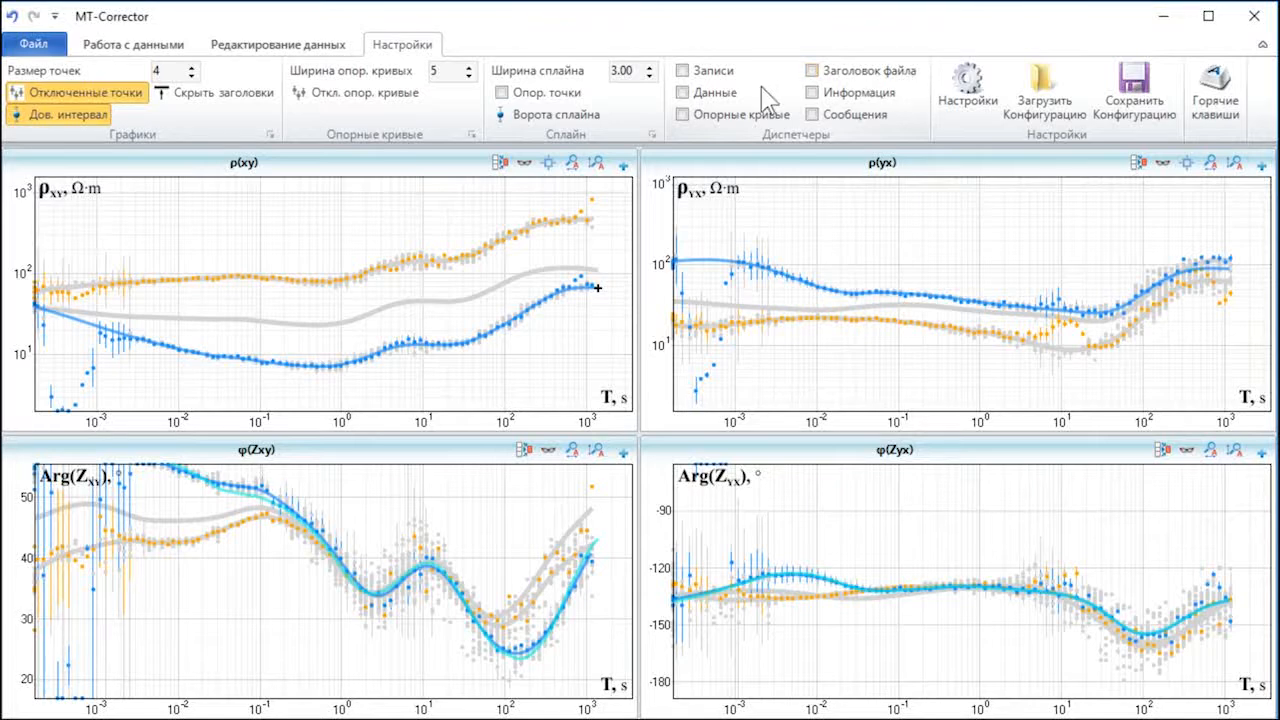
pyautogui.click(724, 74)
pyautogui.click(708, 92)
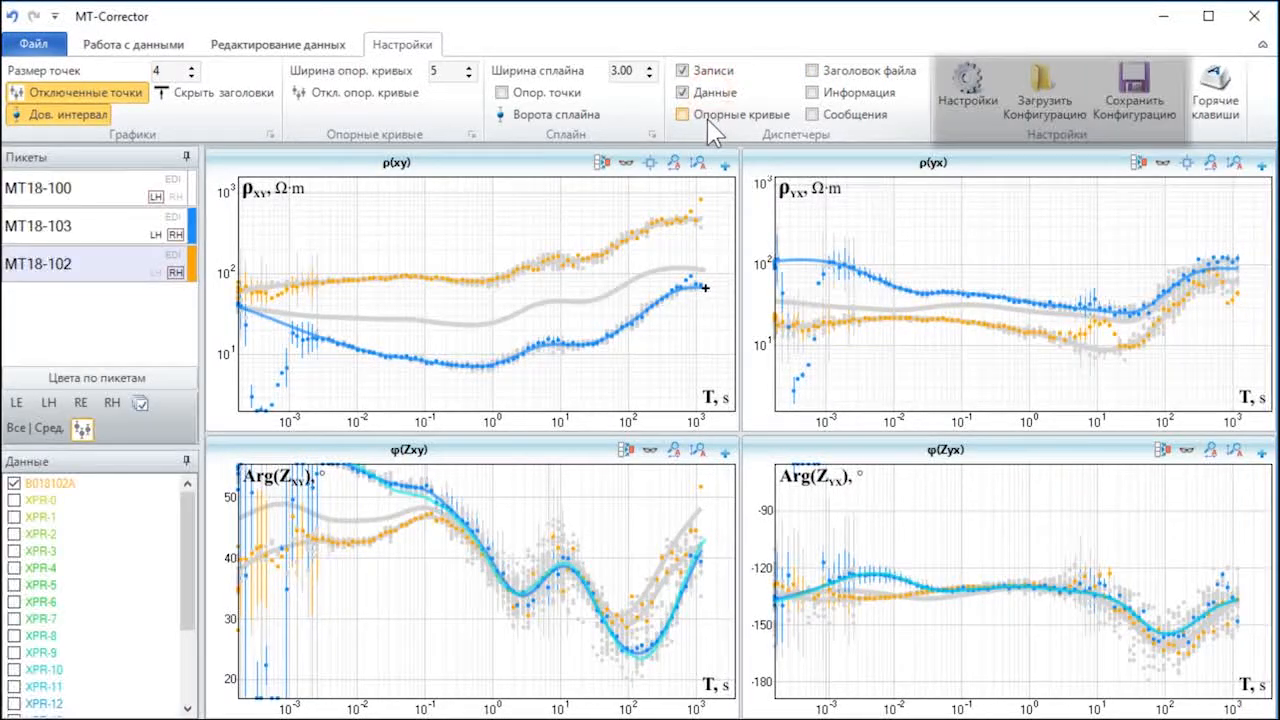
pyautogui.click(706, 118)
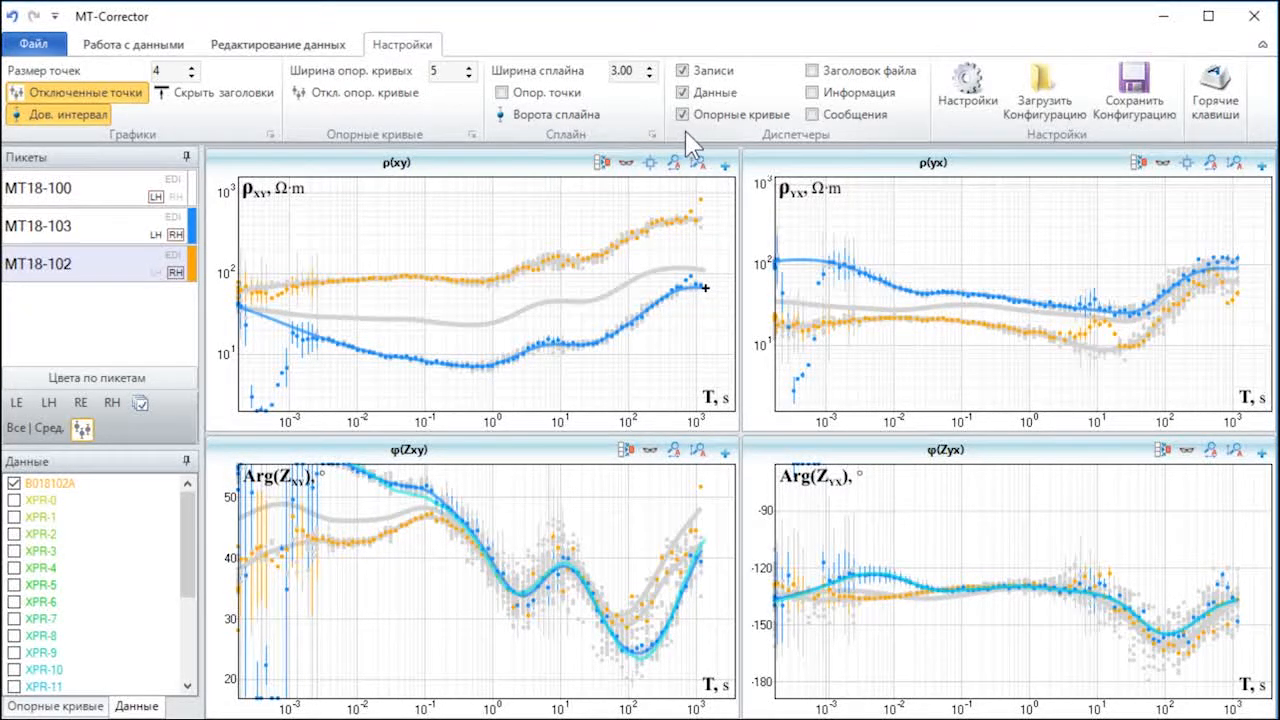
# Step: Open the hotkey reference (Горячие клавиши) and look through its list of shortcuts
pyautogui.click(1200, 112)
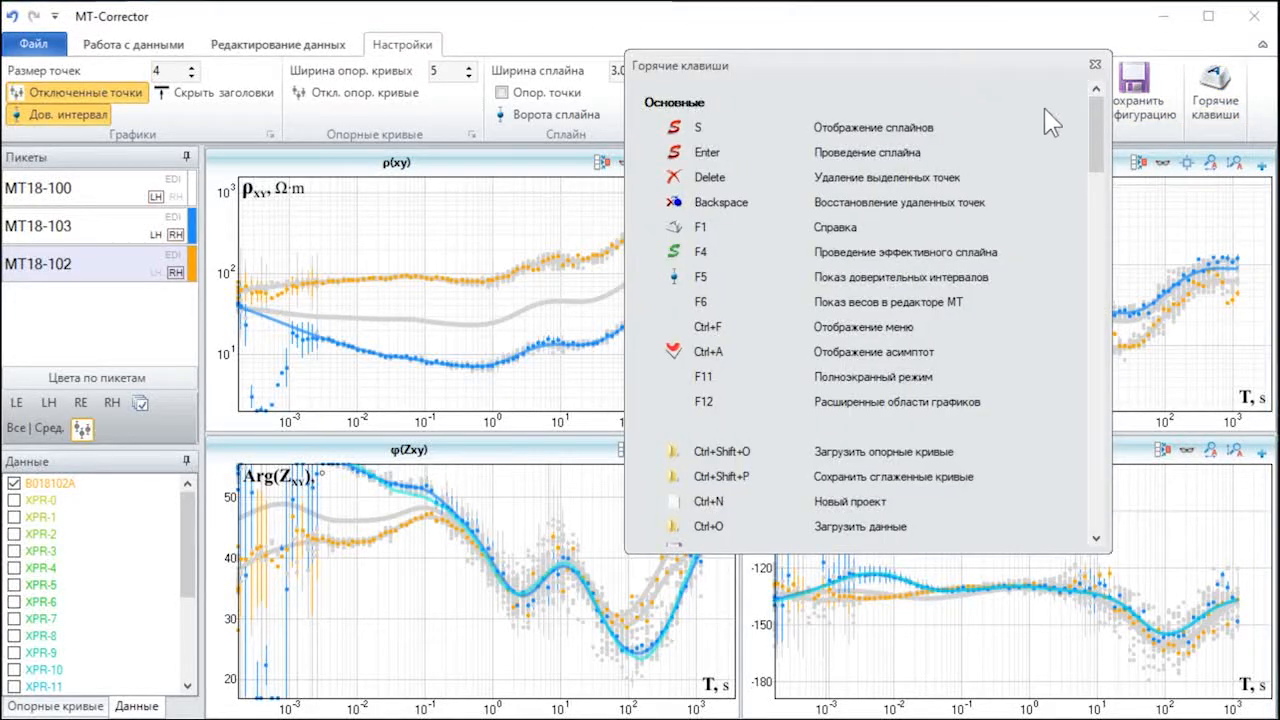
pyautogui.moveTo(1100, 127); pyautogui.dragTo(1082, 318)
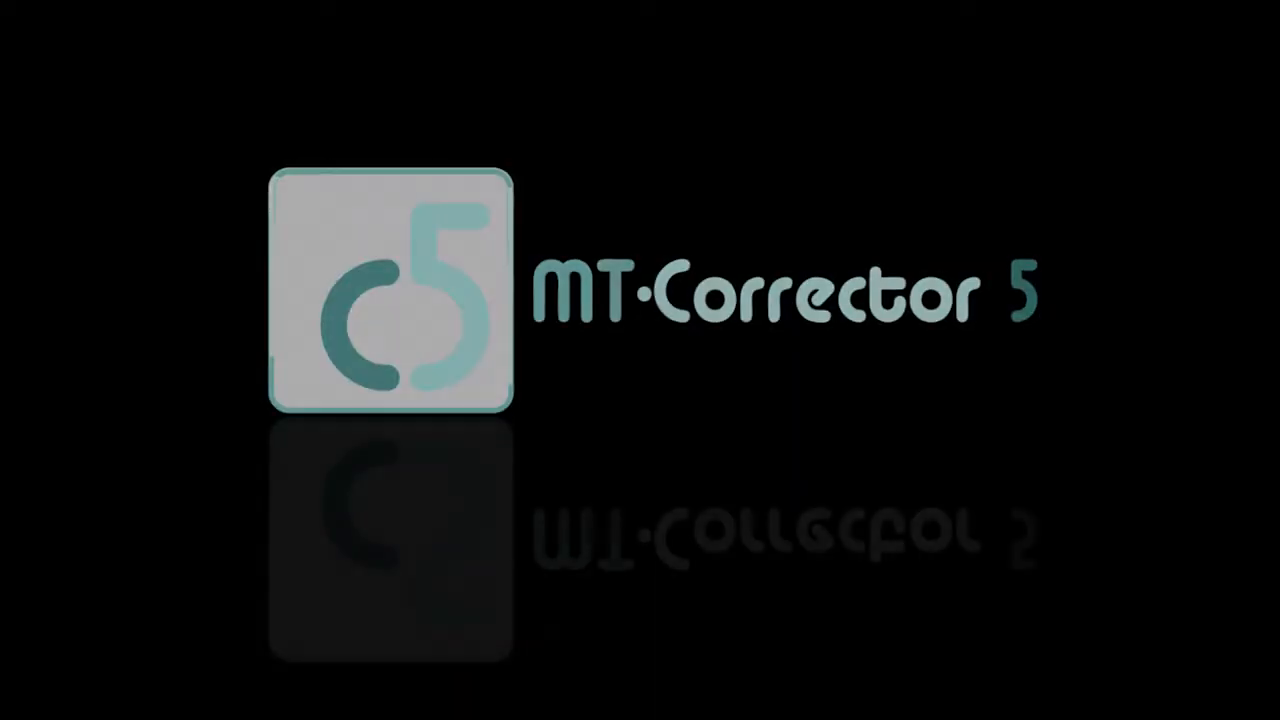